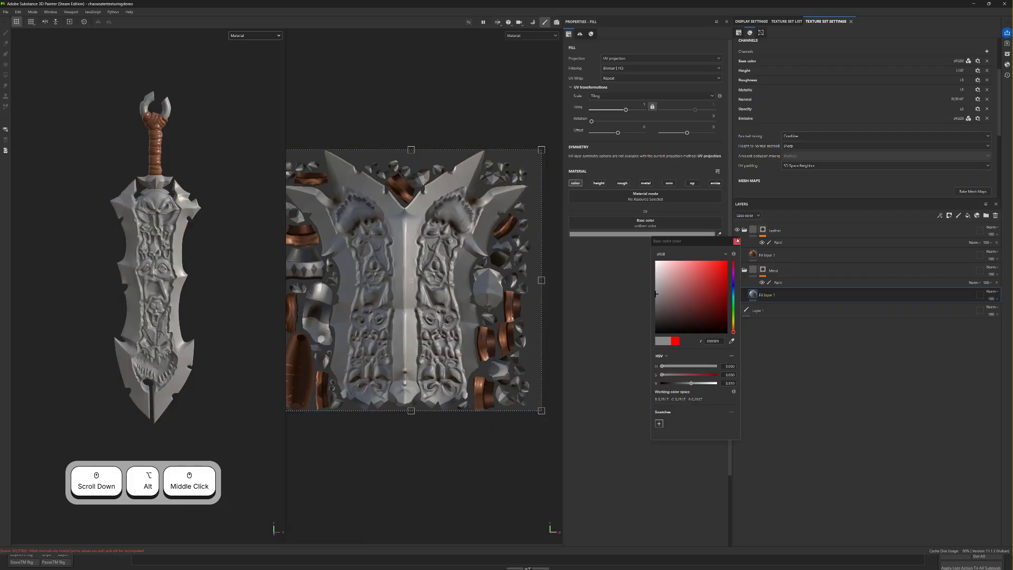
# - Group the fill layer inside the Metal folder into a new subfolder named Values
pyautogui.click(737, 242)
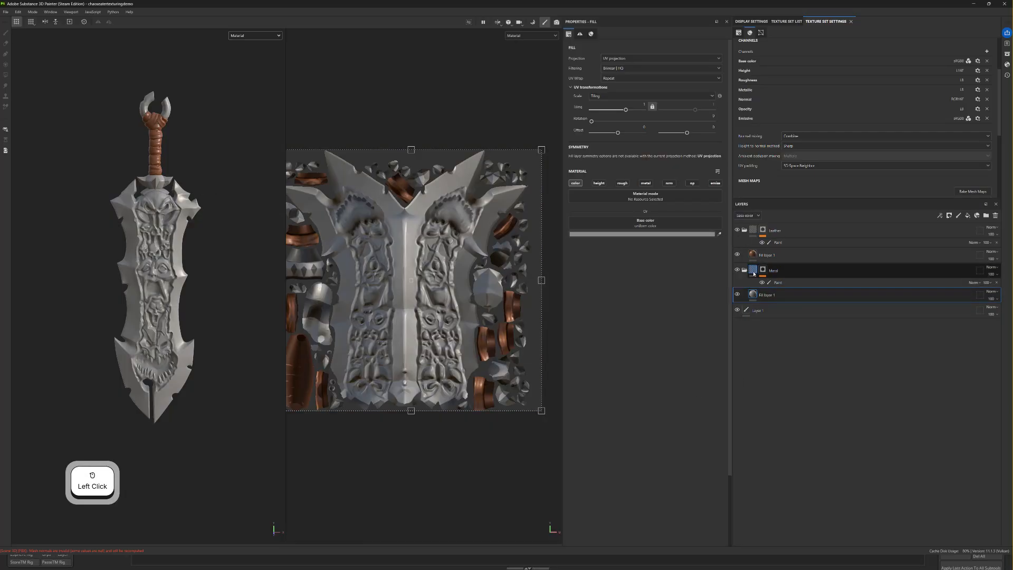
pyautogui.scroll(3, 235, 258)
pyautogui.keyDown('alt'); pyautogui.moveTo(235, 257); pyautogui.dragTo(228, 248); pyautogui.keyUp('alt')
pyautogui.moveTo(228, 248); pyautogui.dragTo(228, 236, button='middle')
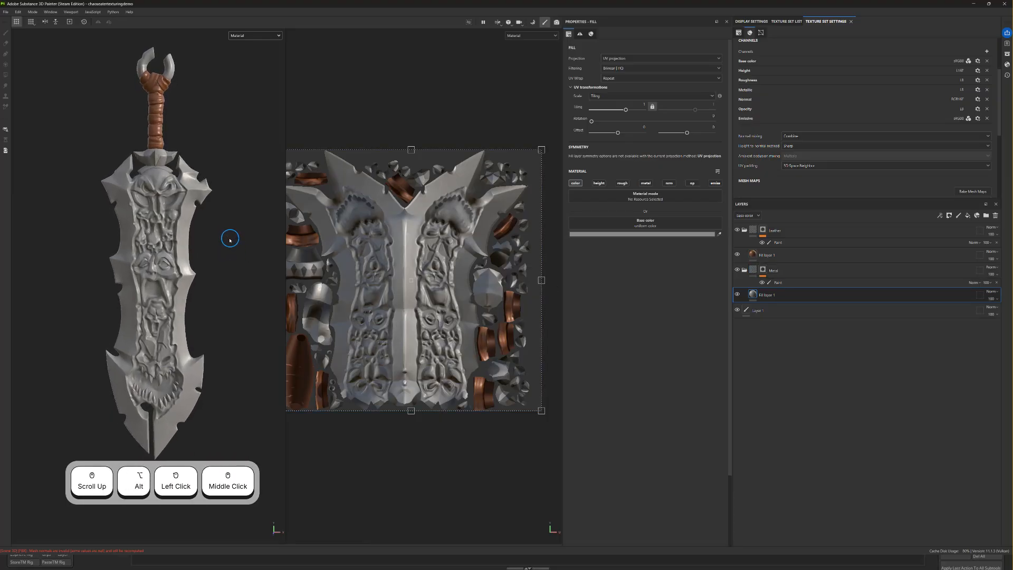
pyautogui.scroll(-2, 227, 237)
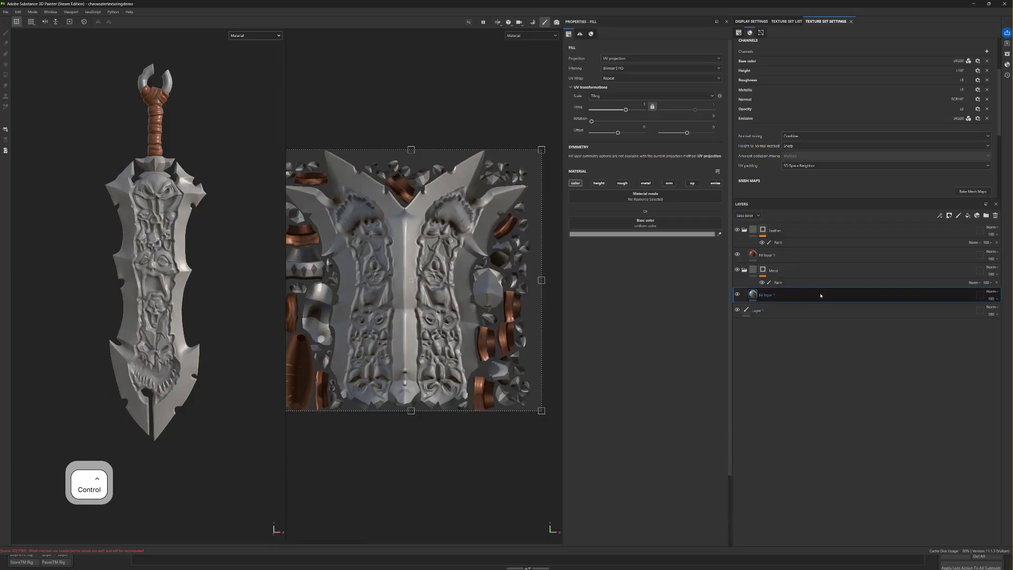
pyautogui.hotkey('ctrl', 'g')
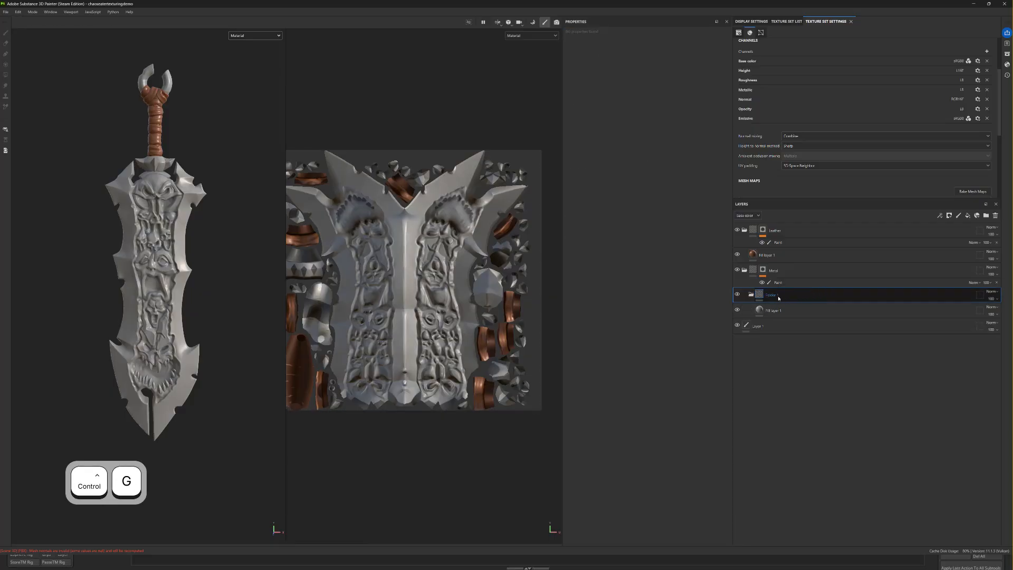
pyautogui.doubleClick(777, 296)
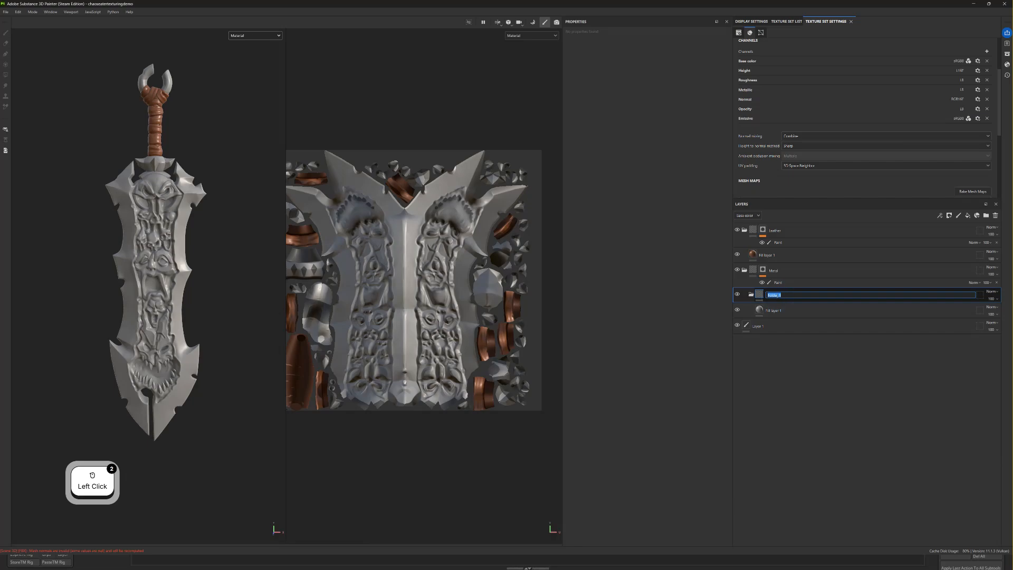
pyautogui.write('Values')
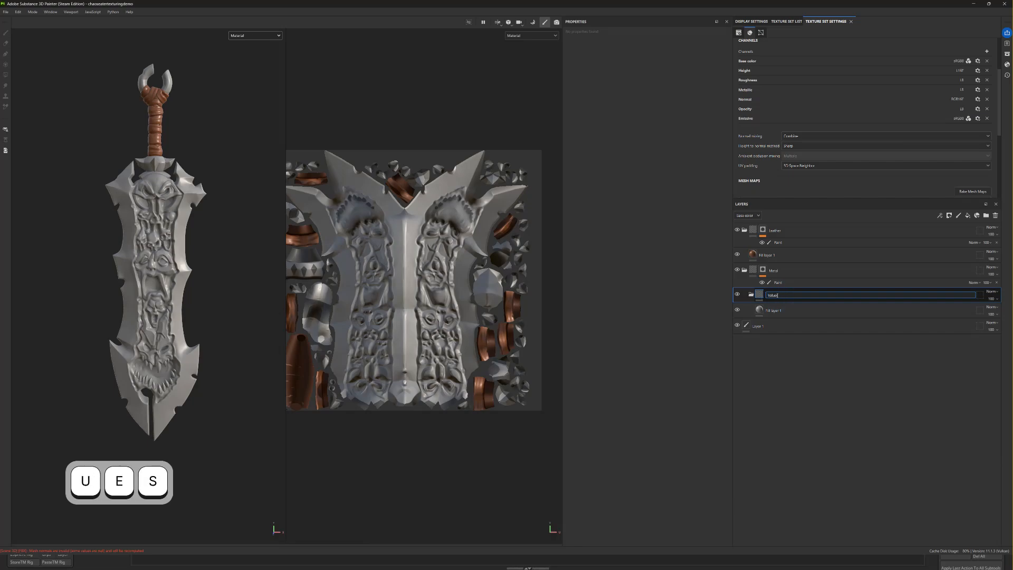
pyautogui.press('Return')
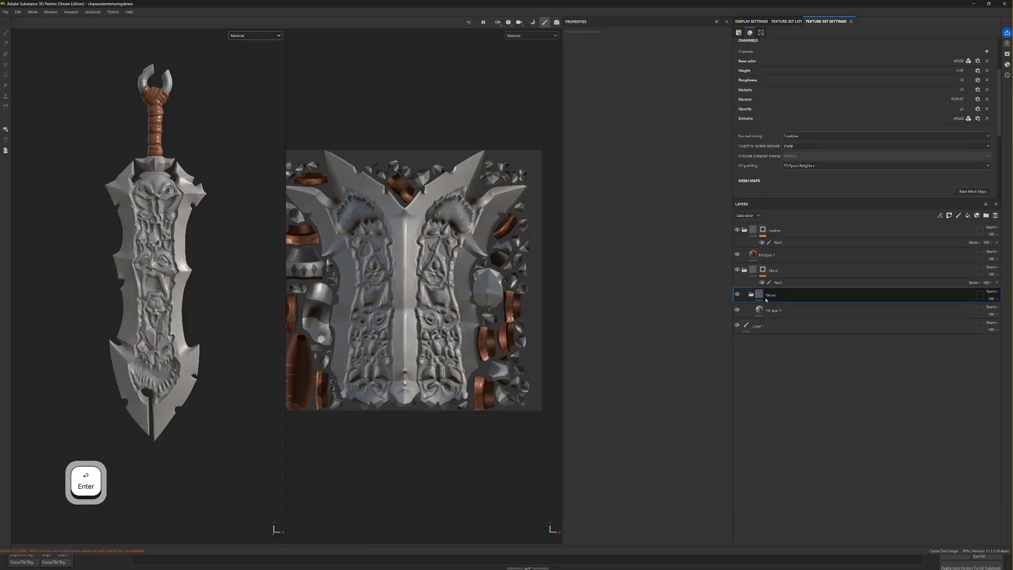
pyautogui.rightClick(762, 298)
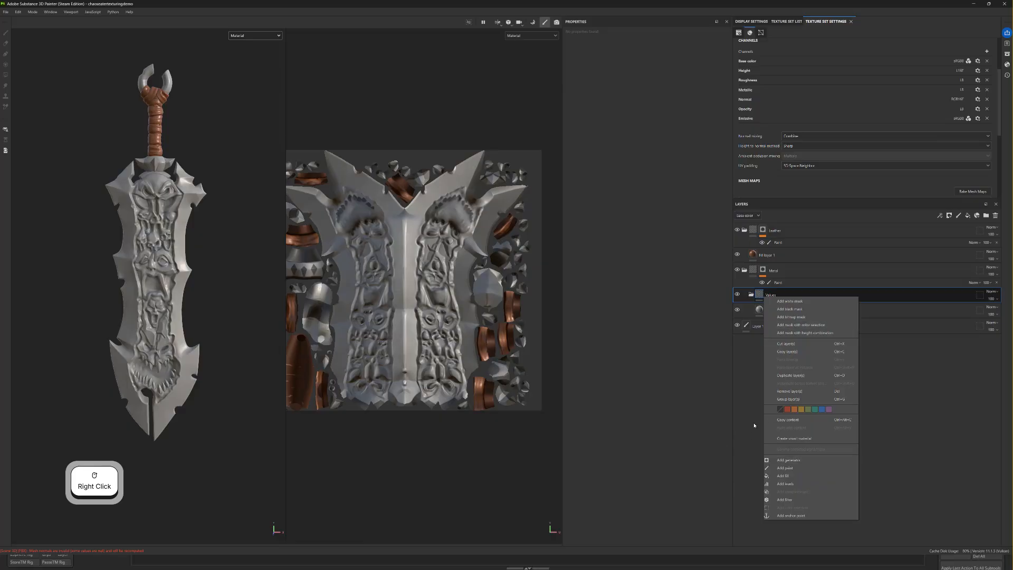
pyautogui.click(801, 462)
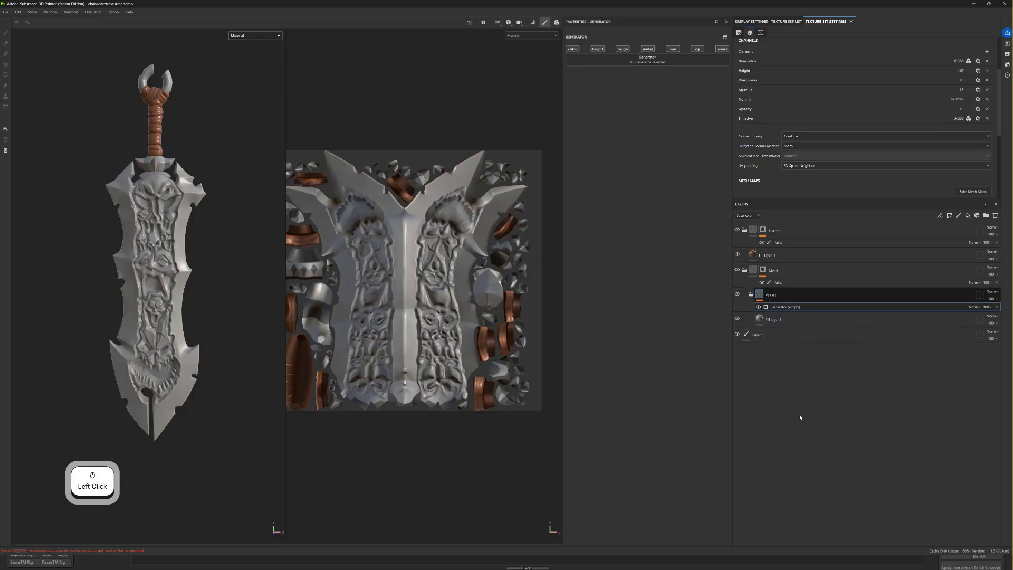
pyautogui.hotkey('ctrl', 'z')
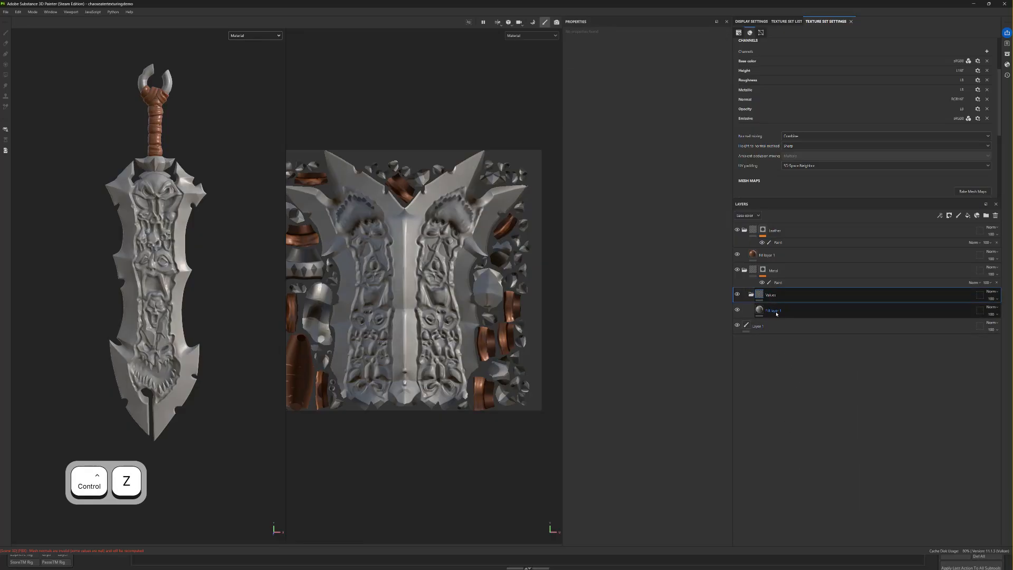
# - Add an empty generator to the fill layer inside the Values folder
pyautogui.click(776, 313)
pyautogui.click(770, 311)
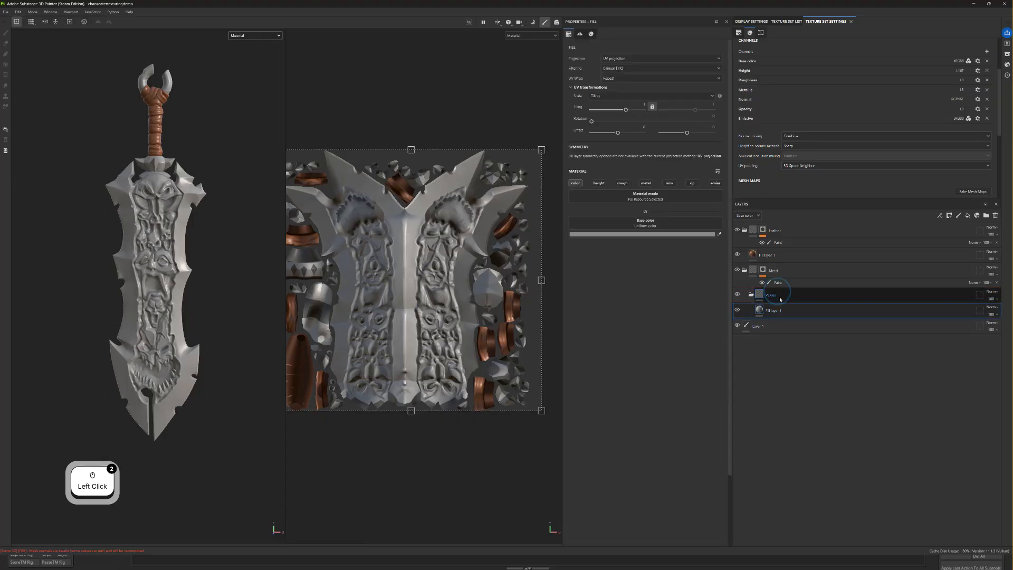
pyautogui.rightClick(779, 311)
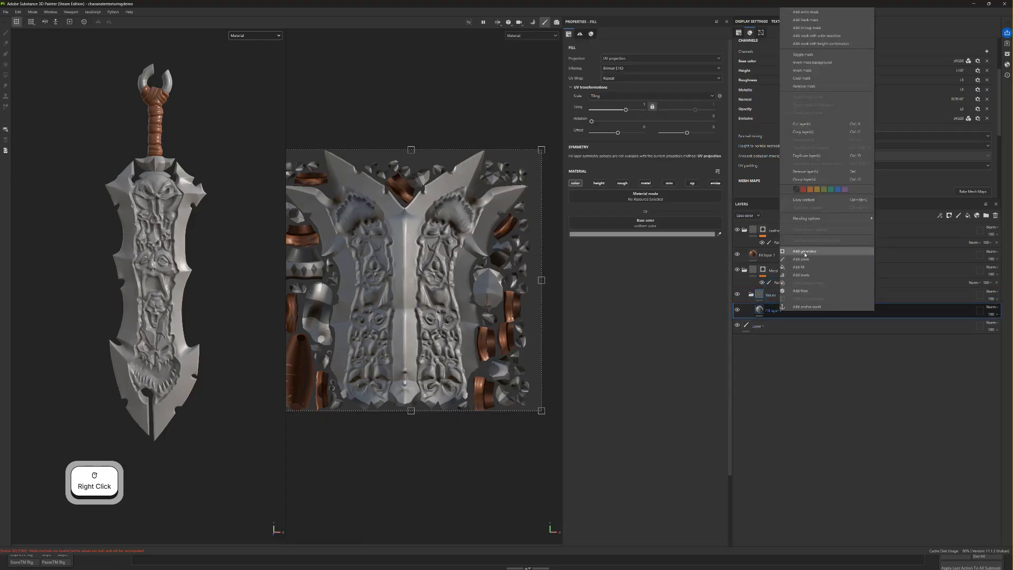
pyautogui.click(805, 253)
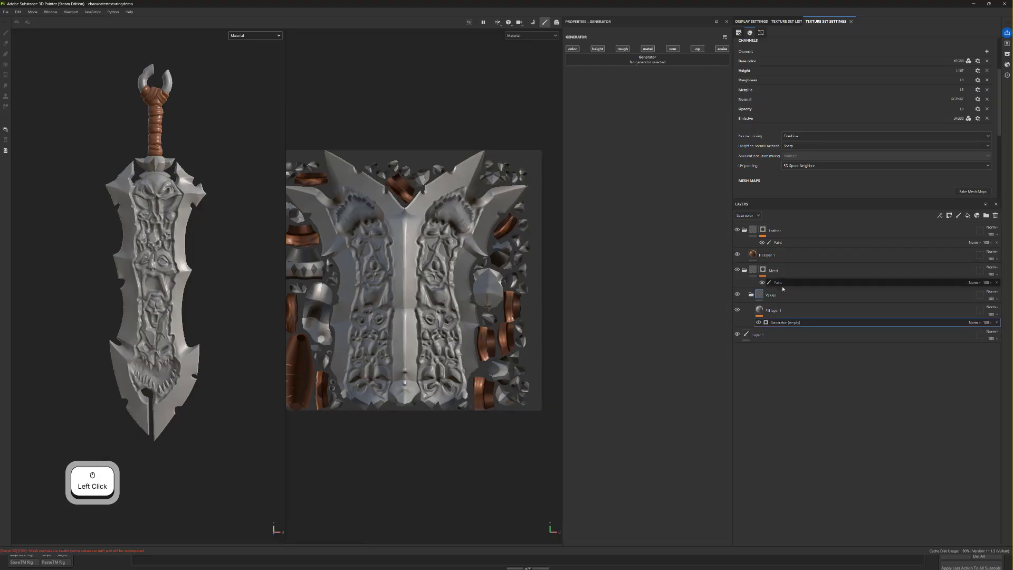
pyautogui.click(772, 310)
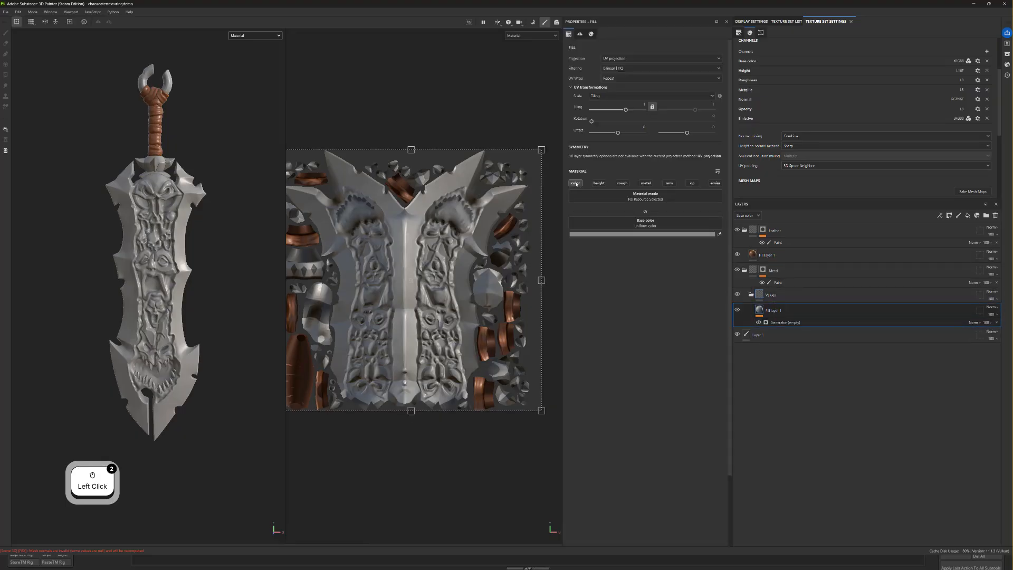
pyautogui.click(785, 322)
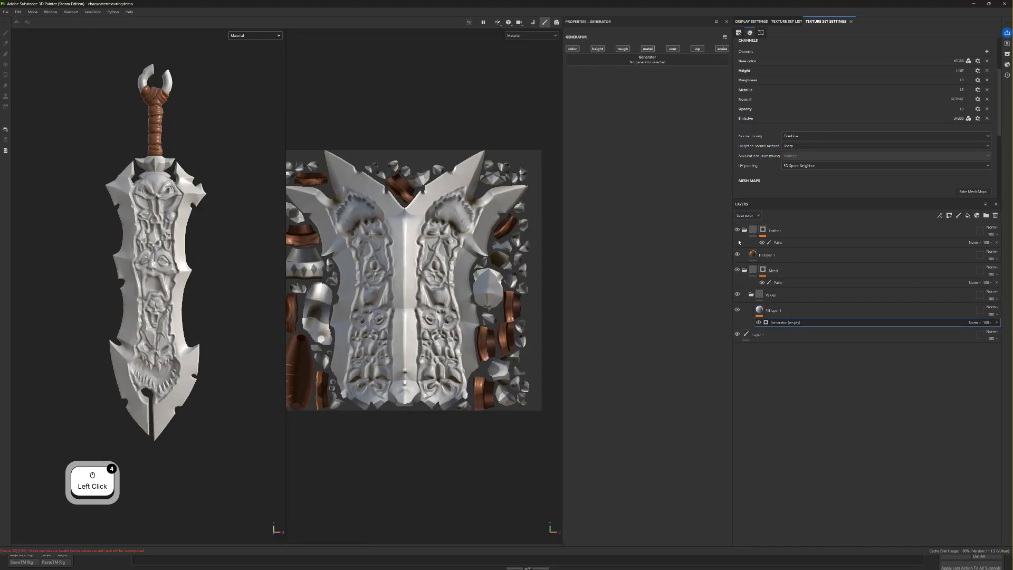
# - Load the Ambient Occlusion generator on the fill layer and limit it to the color channel only
pyautogui.keyDown('alt'); pyautogui.click(572, 49); pyautogui.keyUp('alt')
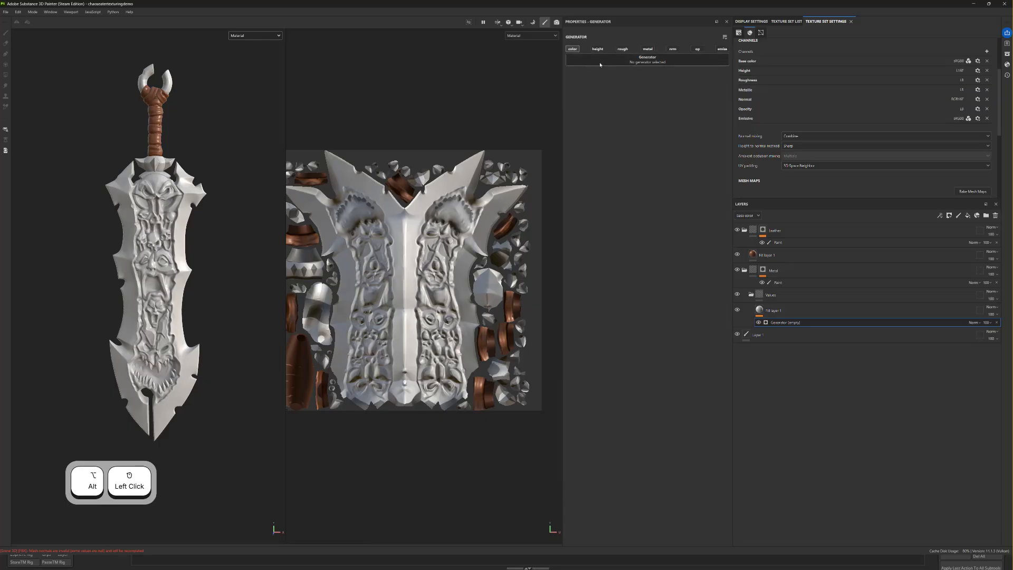
pyautogui.keyDown('alt'); pyautogui.click(573, 49); pyautogui.keyUp('alt')
pyautogui.keyDown('alt'); pyautogui.click(573, 49); pyautogui.keyUp('alt')
pyautogui.click(593, 65)
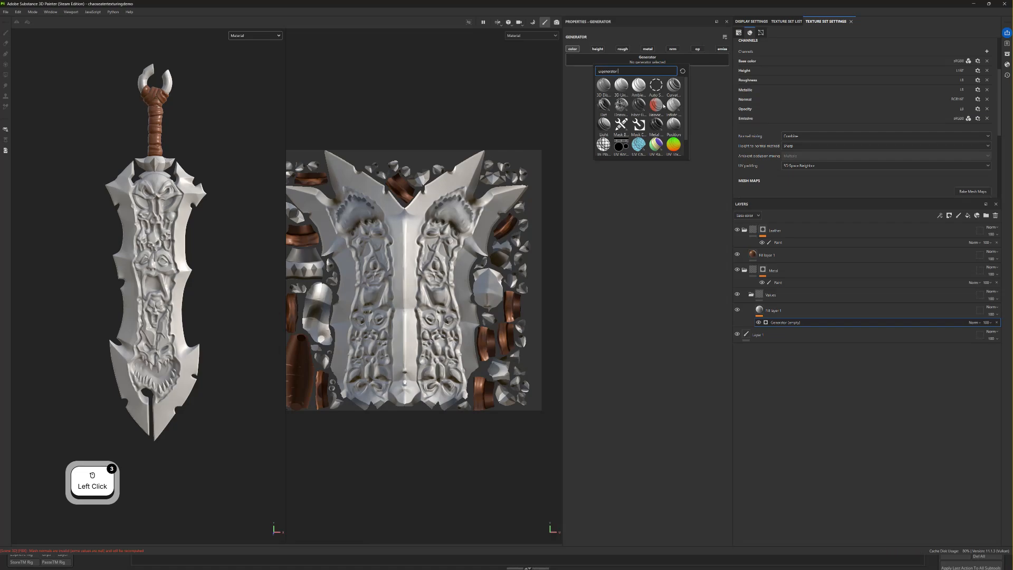
pyautogui.click(642, 90)
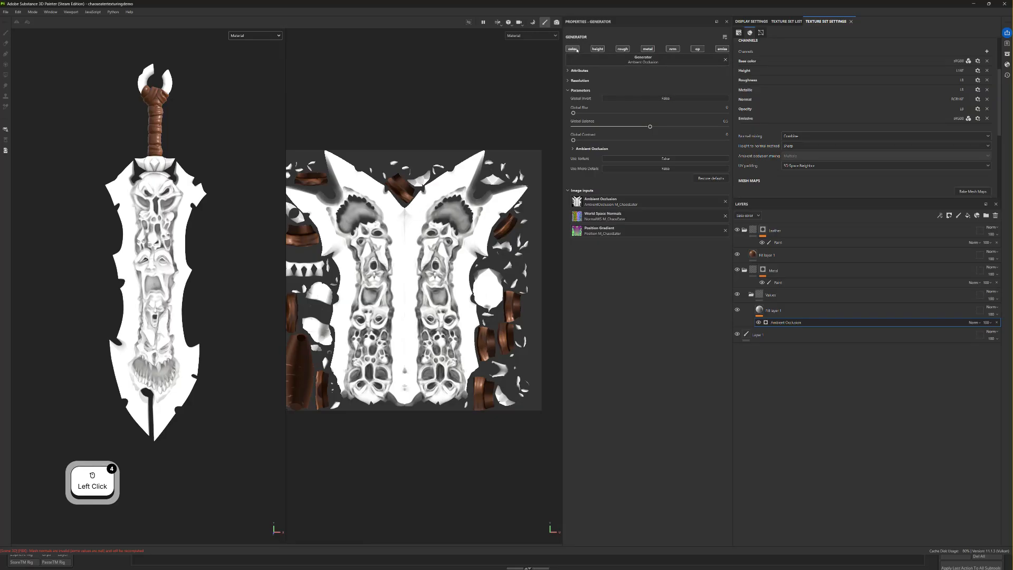
pyautogui.press('alt')
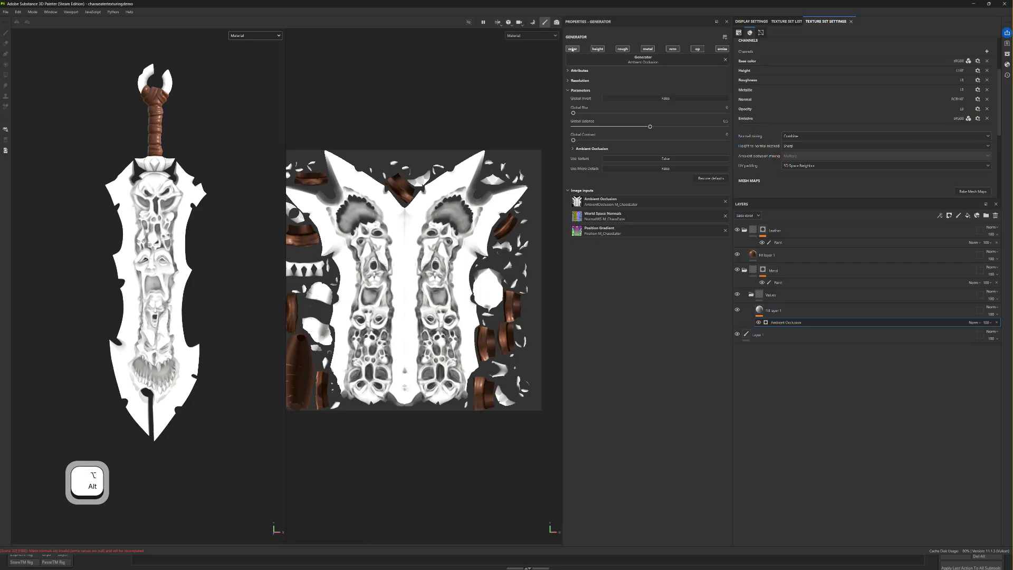
pyautogui.keyDown('alt'); pyautogui.click(573, 49); pyautogui.keyUp('alt')
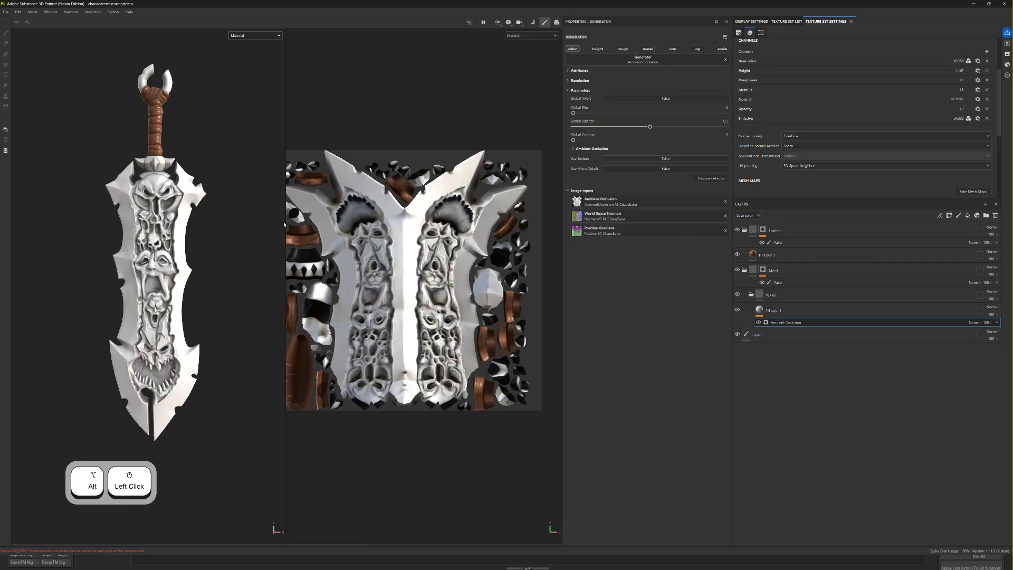
# - Lower the Ambient Occlusion generator's global balance to about 0.28 and give it a slight global blur
pyautogui.keyDown('alt'); pyautogui.moveTo(197, 191); pyautogui.dragTo(180, 217); pyautogui.keyUp('alt')
pyautogui.scroll(-2, 169, 216)
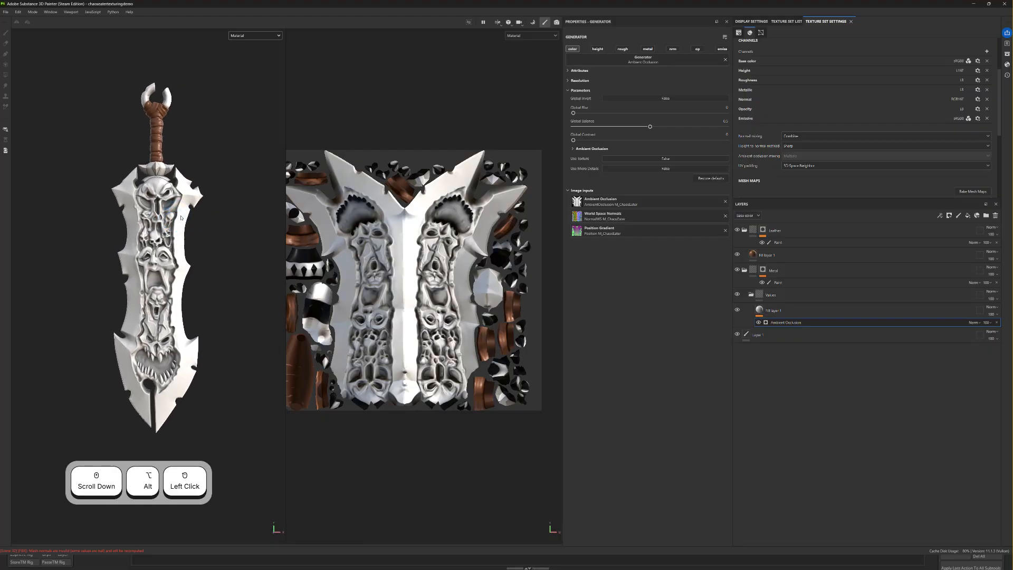
pyautogui.moveTo(649, 127); pyautogui.dragTo(575, 113)
pyautogui.click(580, 112)
pyautogui.click(725, 107)
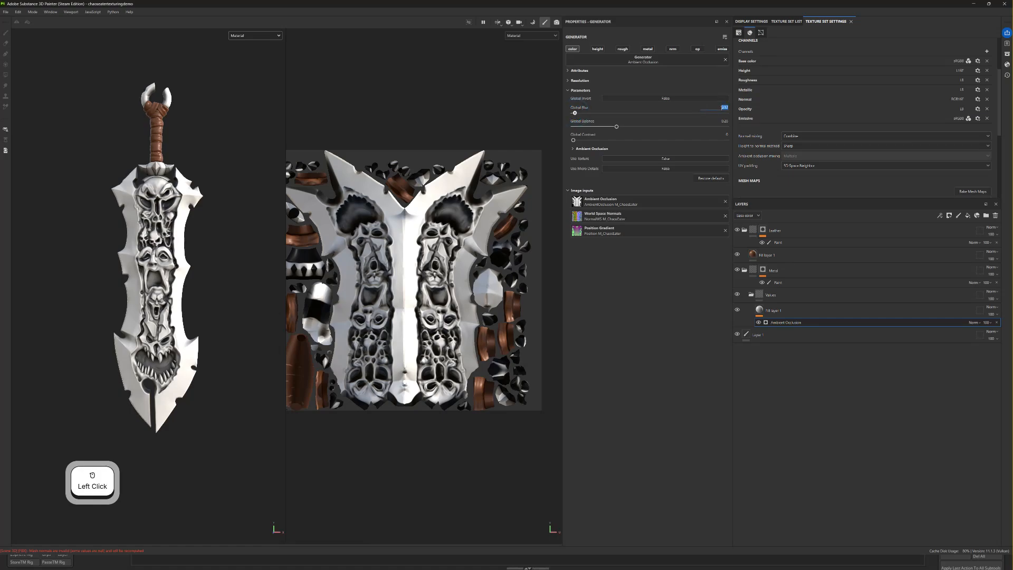
pyautogui.press('Delete')
pyautogui.write('1.15')
pyautogui.press('Return')
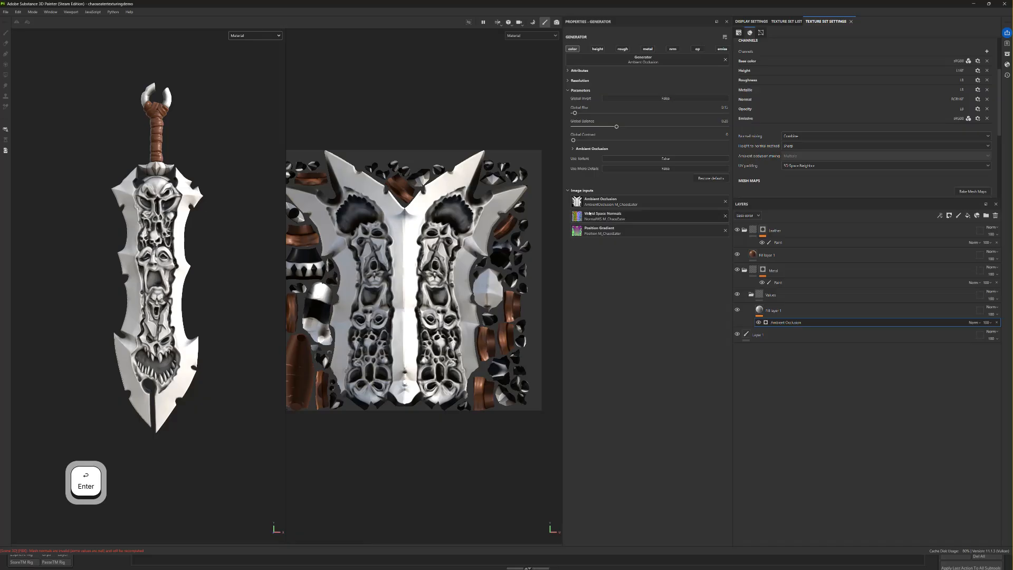
# - Rename the fill layer carrying the Ambient Occlusion generator as AO
pyautogui.click(777, 312)
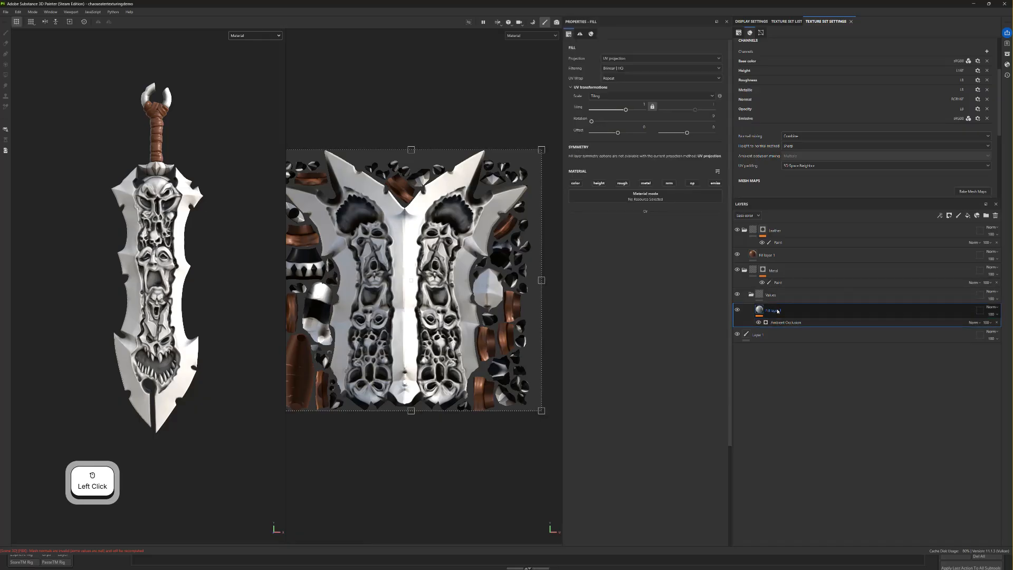
pyautogui.doubleClick(772, 311)
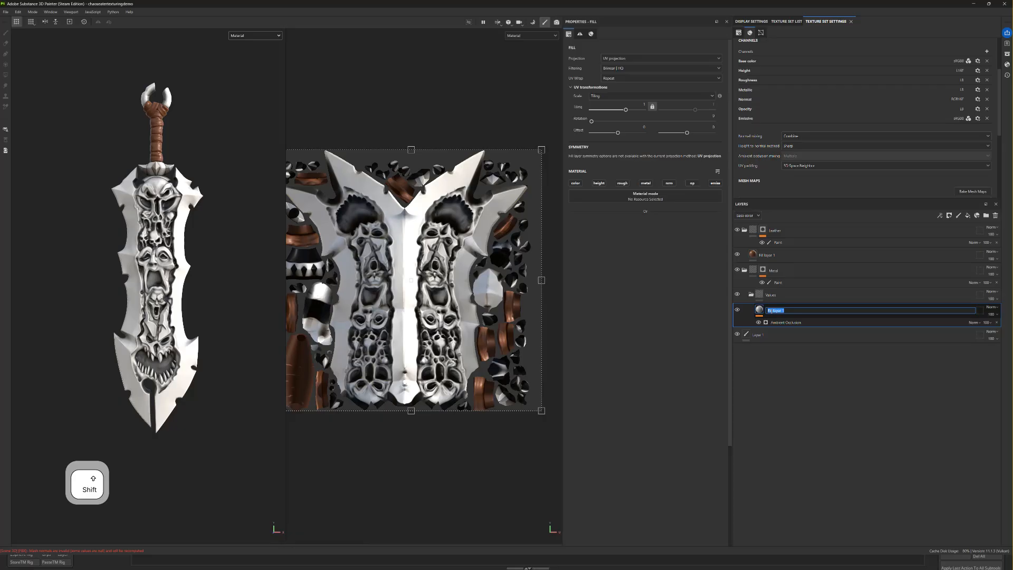
pyautogui.write('AO')
pyautogui.press('Return')
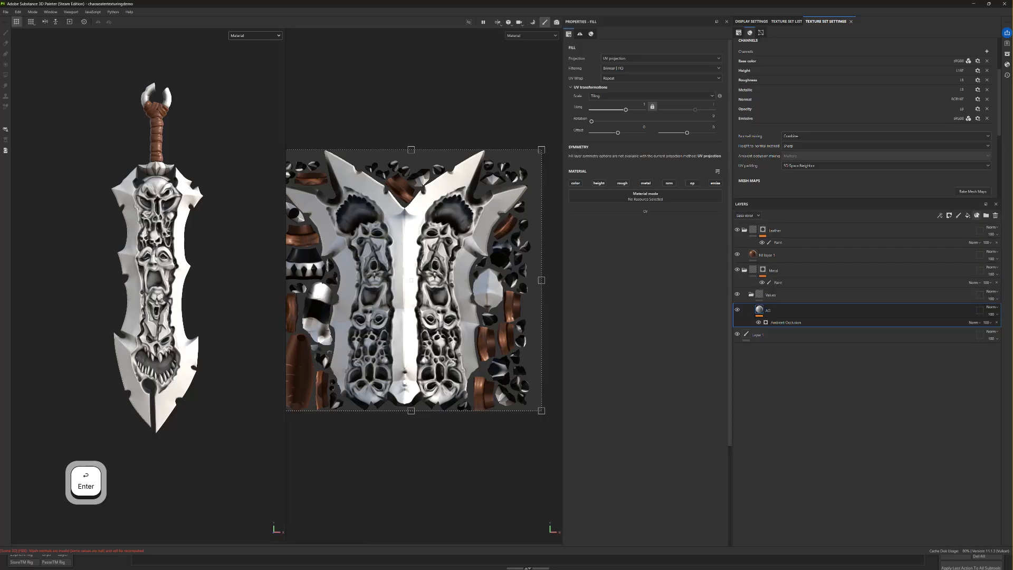
# - Add a fill layer beneath AO in the Values folder and give it a medium grey base color
pyautogui.click(968, 216)
pyautogui.moveTo(768, 326); pyautogui.dragTo(784, 305)
pyautogui.click(807, 334)
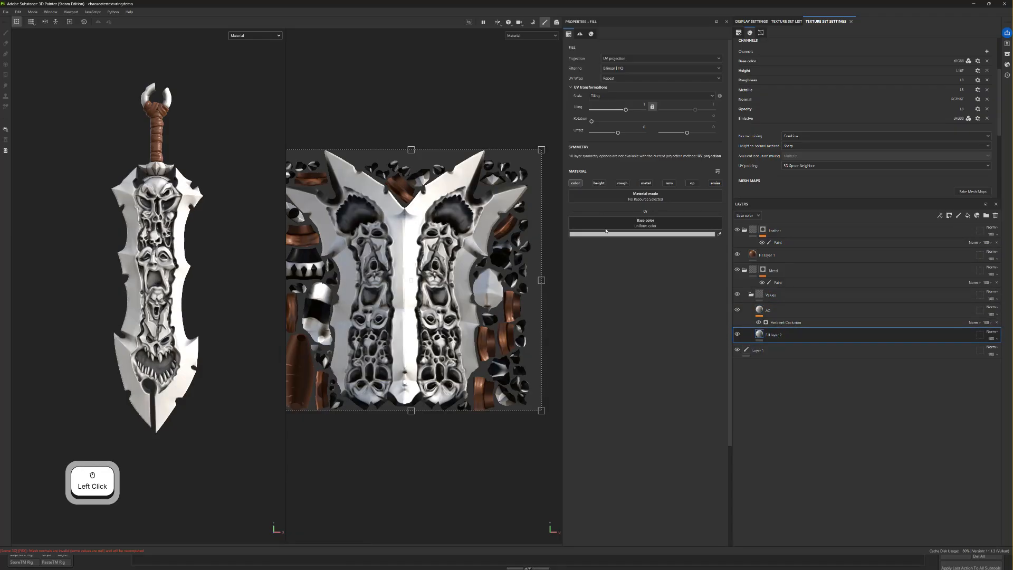
pyautogui.click(644, 234)
pyautogui.moveTo(625, 291); pyautogui.dragTo(607, 290)
pyautogui.click(700, 242)
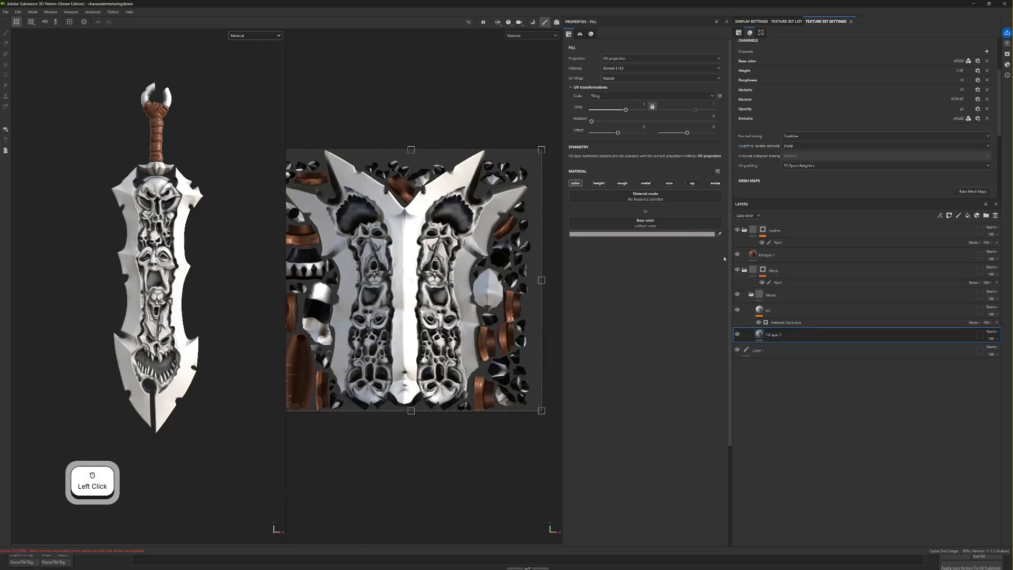
# - Set the AO layer's blending mode to Multiply
pyautogui.click(990, 309)
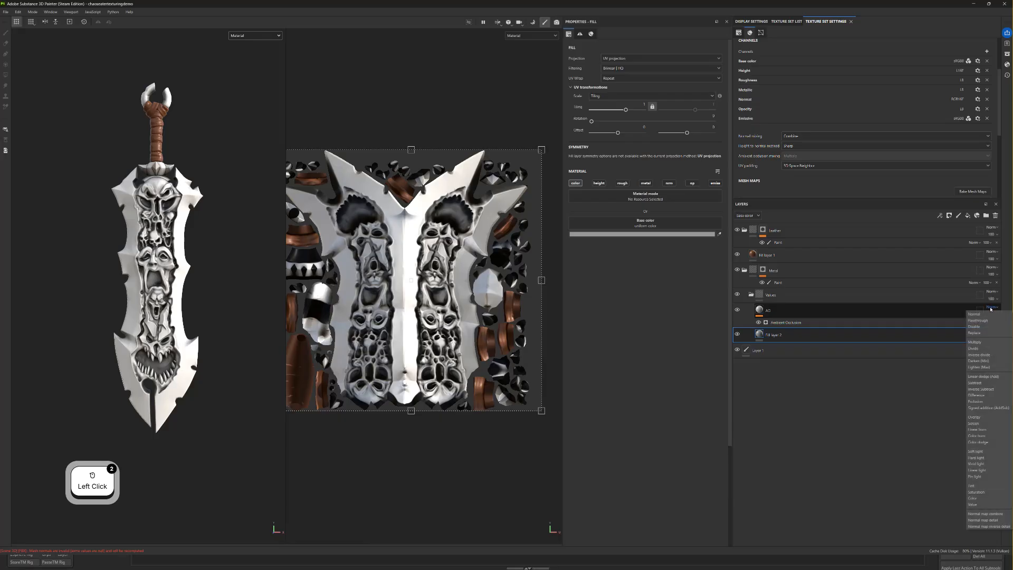
pyautogui.click(986, 343)
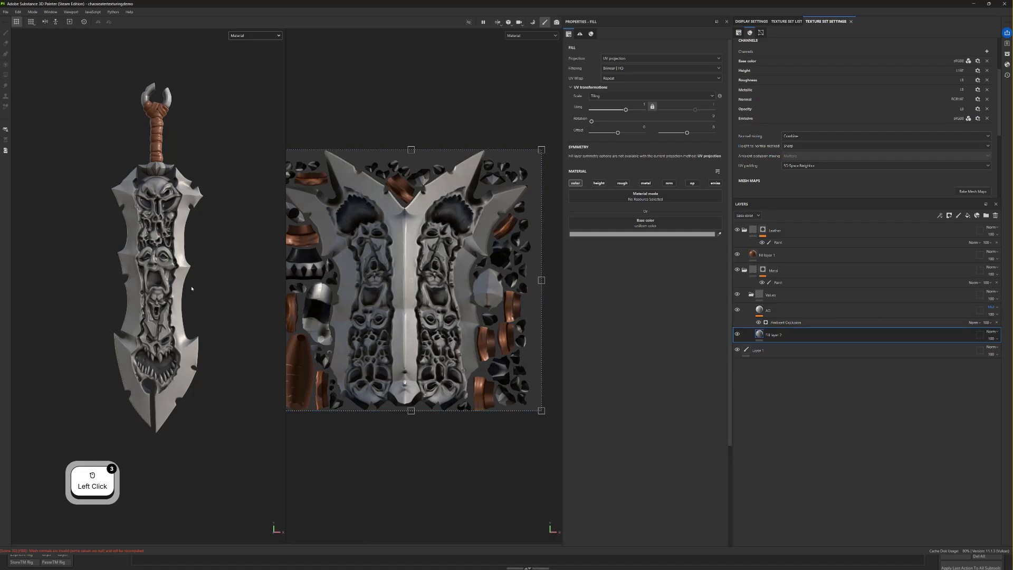
pyautogui.scroll(-2, 192, 288)
pyautogui.scroll(4, 191, 288)
pyautogui.keyDown('alt'); pyautogui.moveTo(191, 280); pyautogui.dragTo(194, 274); pyautogui.keyUp('alt')
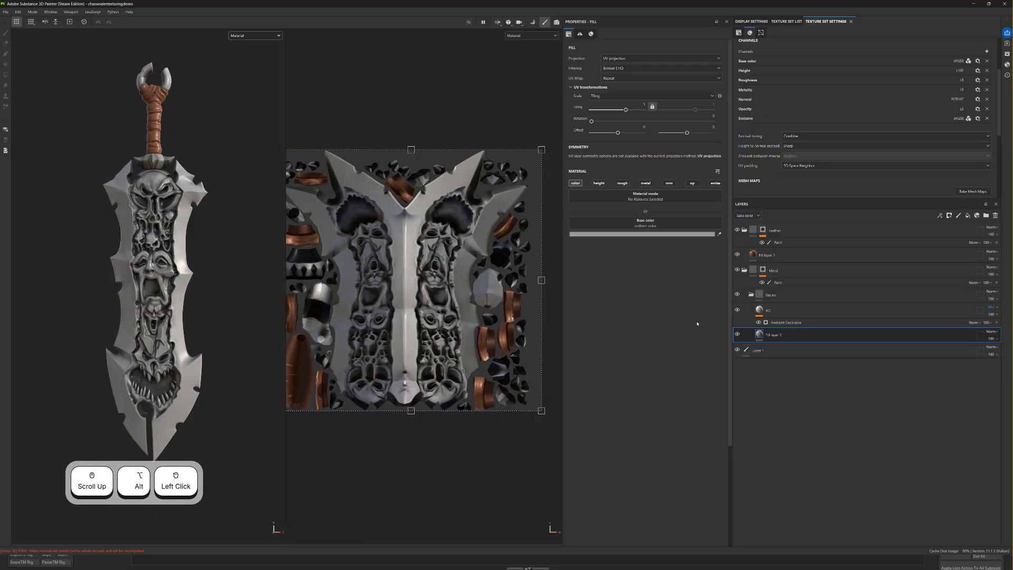
# - Compare the sword with the AO layer hidden and shown to examine its effect on the carved details
pyautogui.click(737, 311)
pyautogui.click(738, 310)
pyautogui.click(738, 311)
pyautogui.click(738, 311)
pyautogui.click(738, 311)
pyautogui.click(737, 311)
pyautogui.click(738, 311)
pyautogui.click(738, 311)
pyautogui.click(737, 310)
pyautogui.click(737, 311)
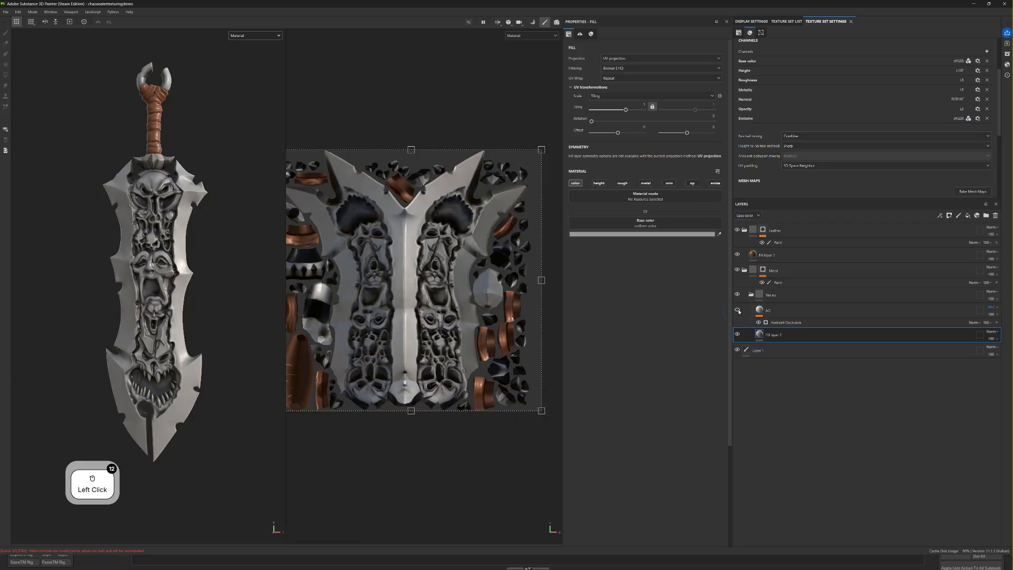
pyautogui.click(738, 311)
pyautogui.click(738, 311)
pyautogui.moveTo(220, 332)
pyautogui.keyDown('alt'); pyautogui.mouseDown()
pyautogui.moveTo(440, 339)
pyautogui.moveTo(211, 334)
pyautogui.mouseUp(); pyautogui.keyUp('alt')
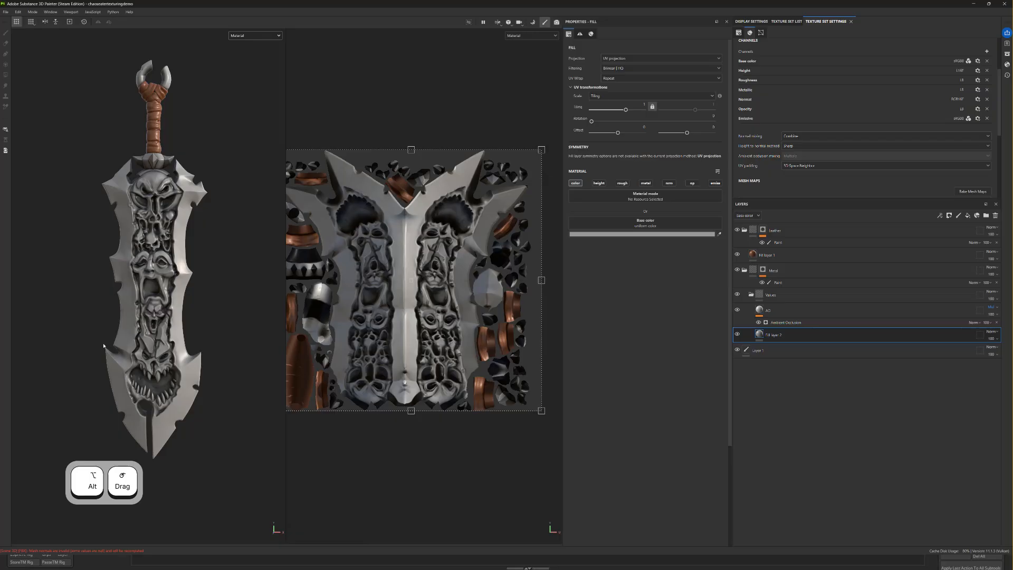
# - Add a fill layer above AO in the Values folder and attach an empty generator to it
pyautogui.click(757, 307)
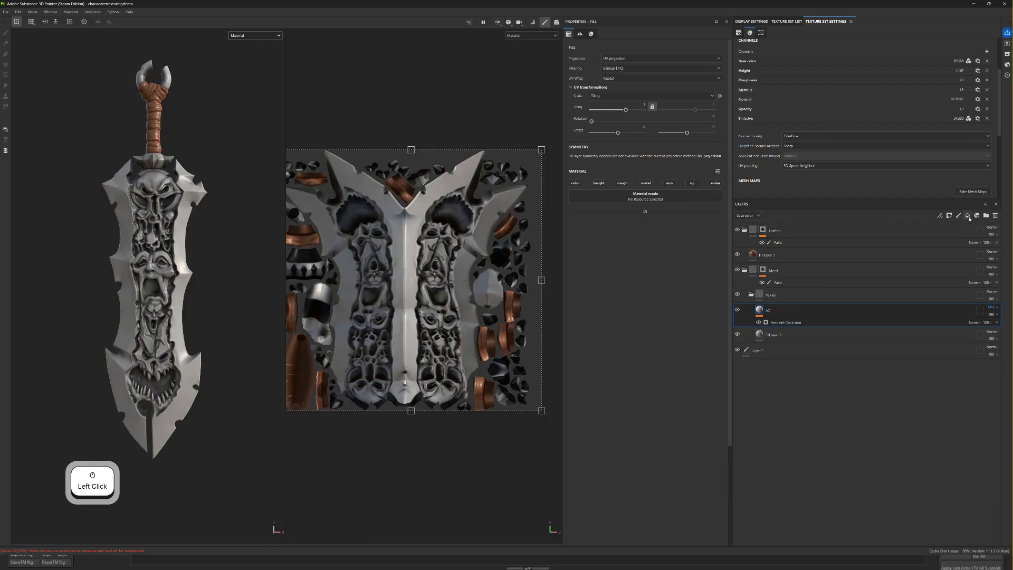
pyautogui.click(968, 215)
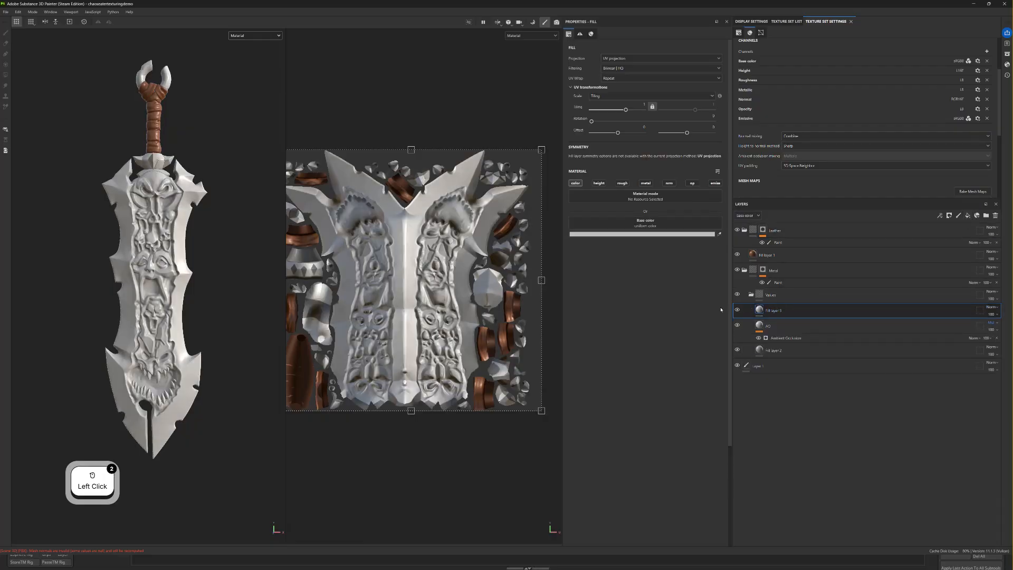
pyautogui.rightClick(783, 311)
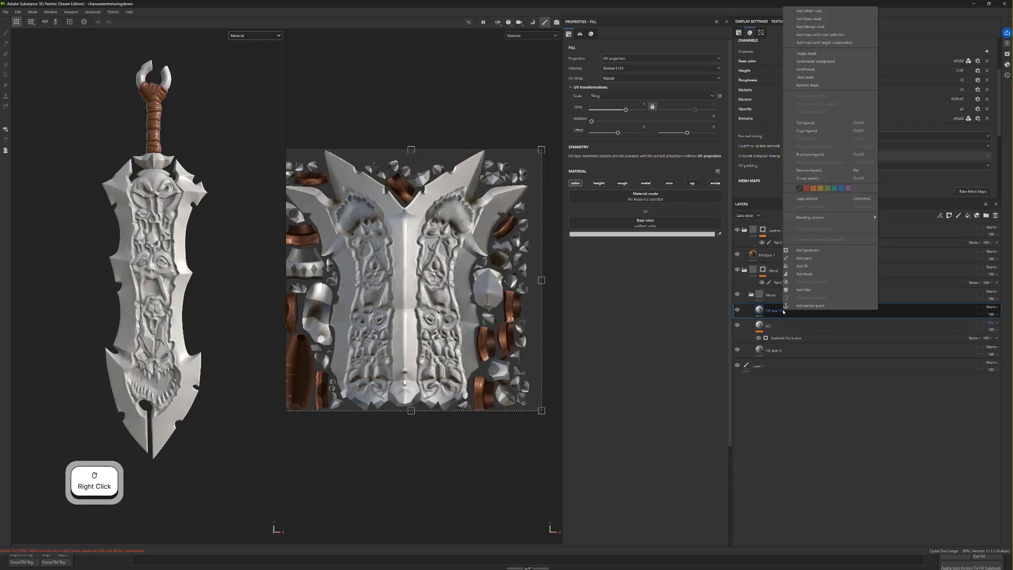
pyautogui.click(807, 251)
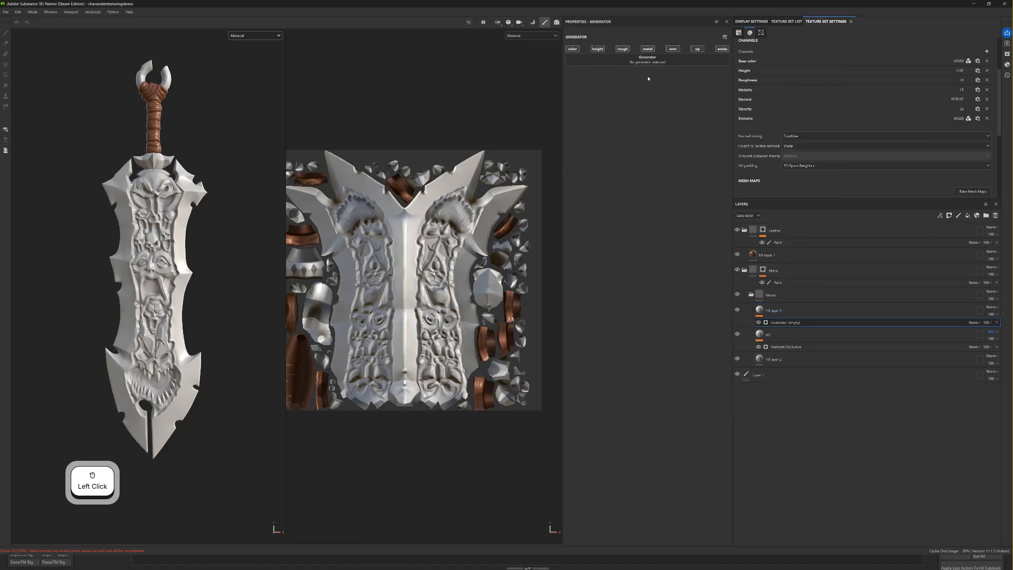
# - Load the Curvature generator on the new fill layer and restrict it to the color channel
pyautogui.keyDown('alt'); pyautogui.click(573, 49); pyautogui.keyUp('alt')
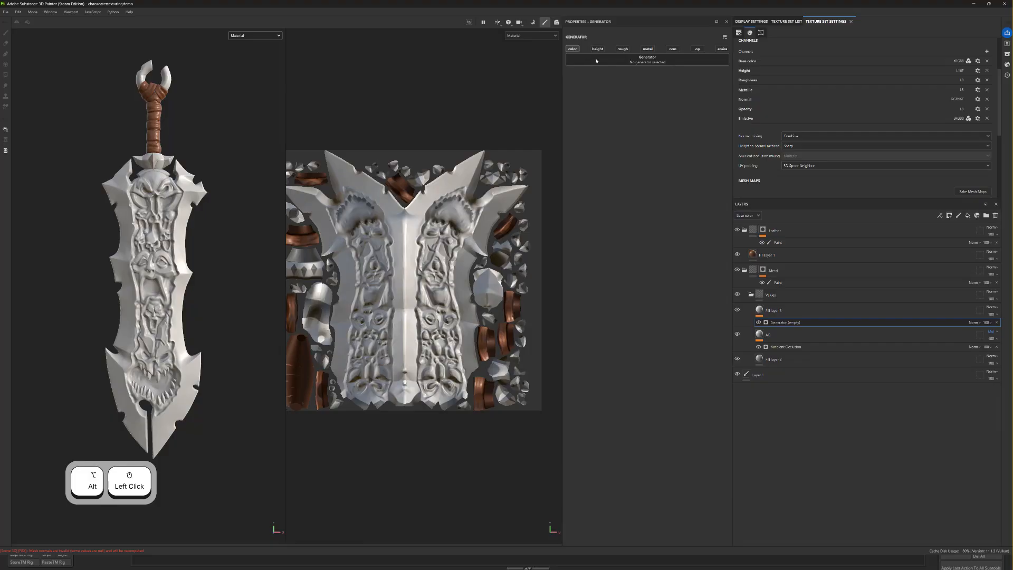
pyautogui.click(595, 59)
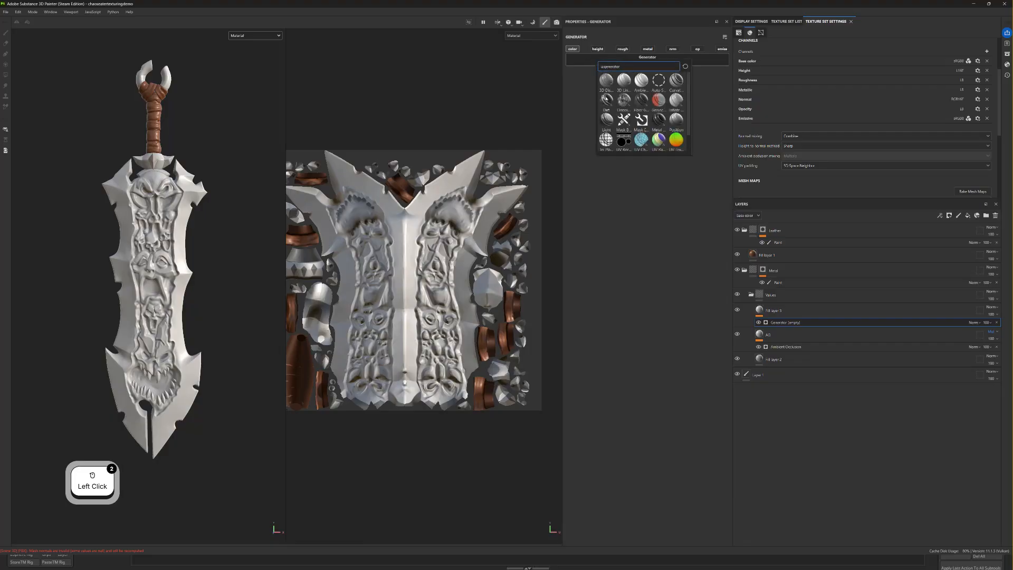
pyautogui.moveTo(667, 119)
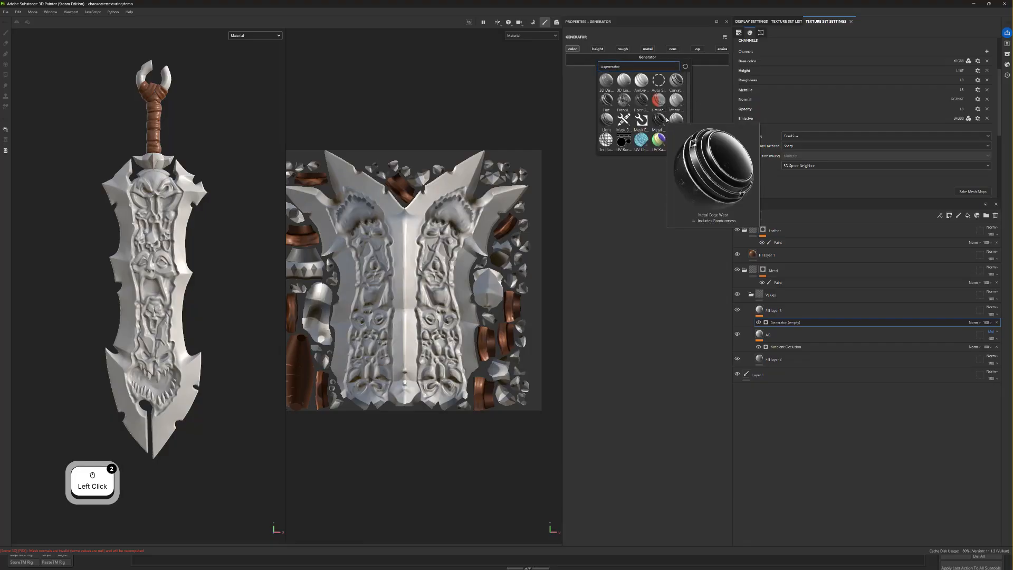
pyautogui.moveTo(678, 87)
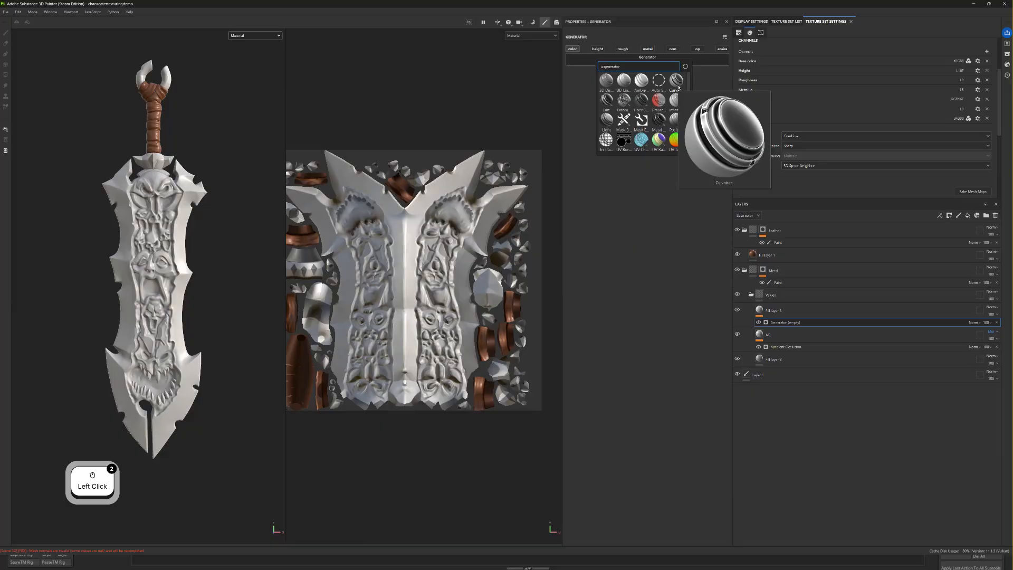
pyautogui.click(679, 86)
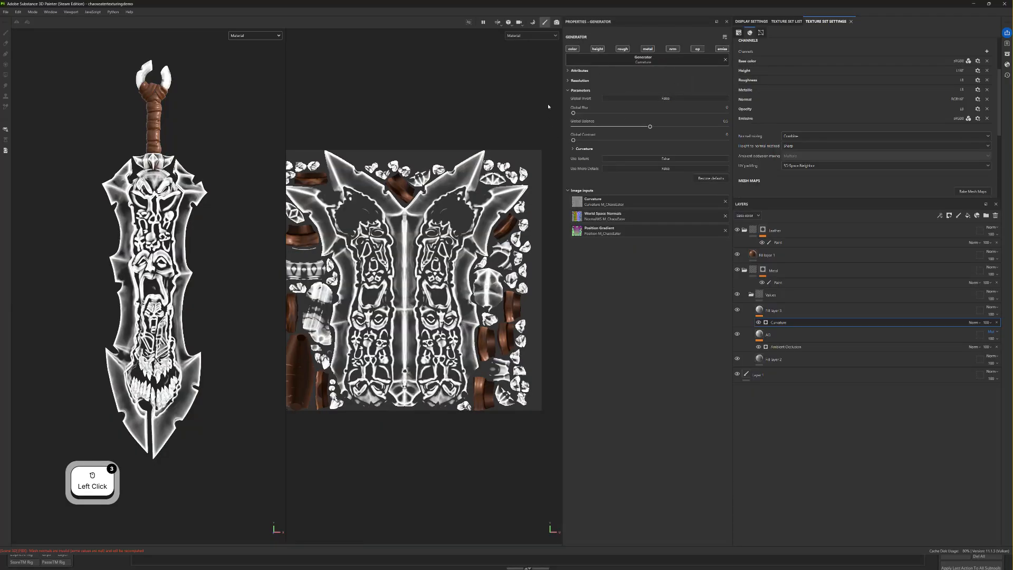
pyautogui.press('alt')
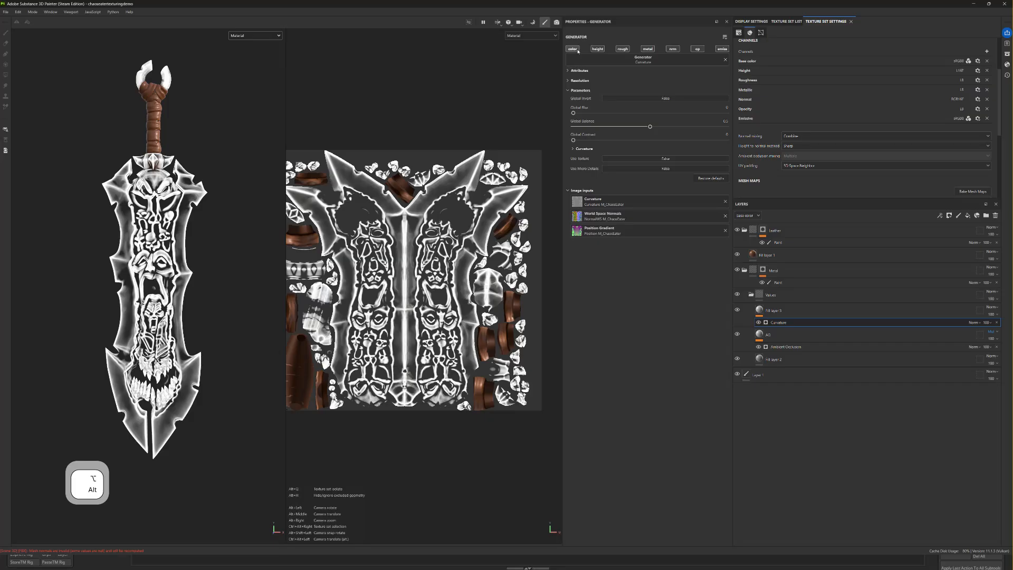
pyautogui.keyDown('alt'); pyautogui.click(577, 50); pyautogui.keyUp('alt')
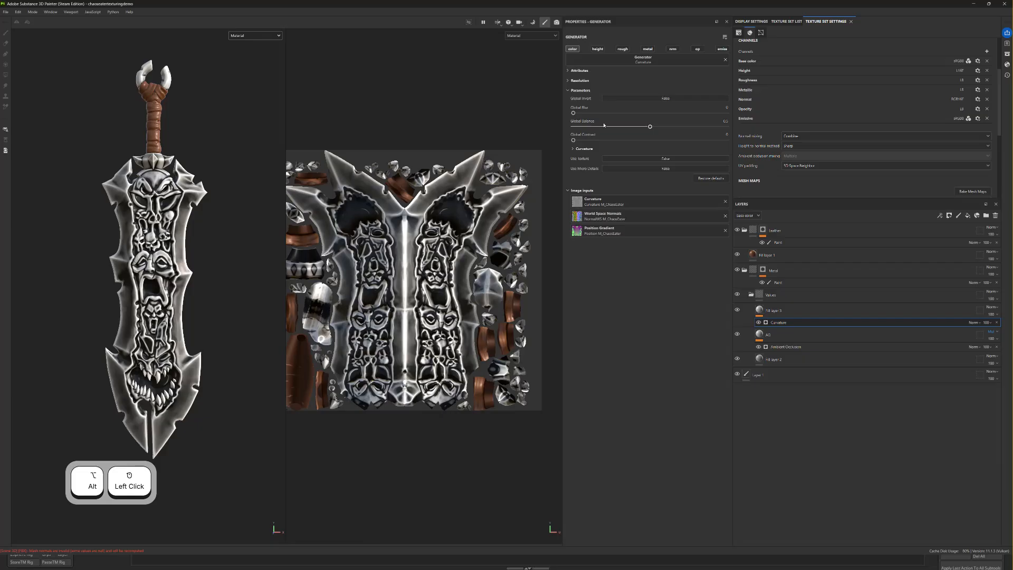
# - Set the Curvature generator's global balance to about 0.06 with a slight global blur, and set its layer's blending mode to Screen
pyautogui.moveTo(622, 126); pyautogui.dragTo(583, 126)
pyautogui.click(574, 114)
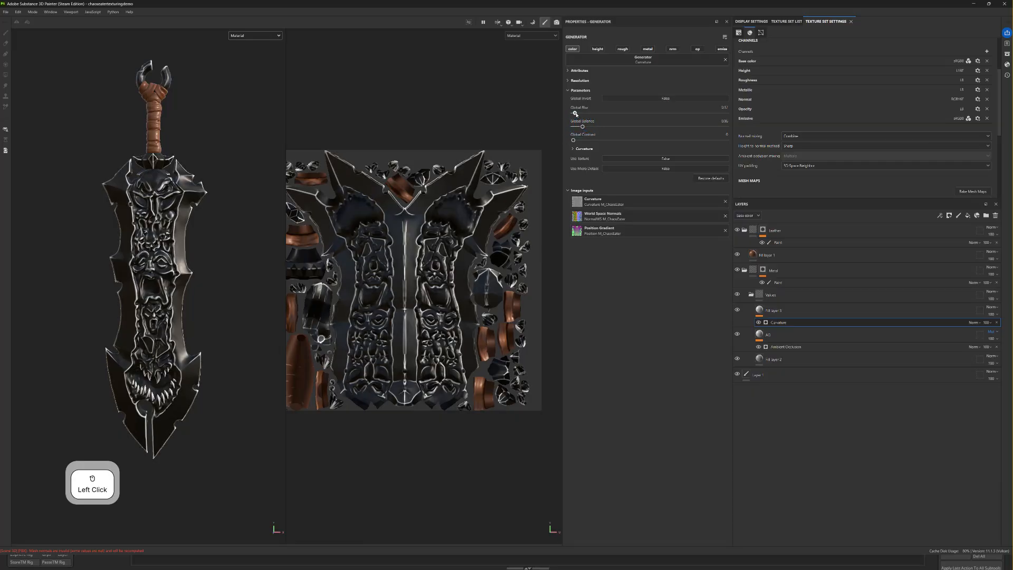
pyautogui.moveTo(575, 113); pyautogui.dragTo(578, 113)
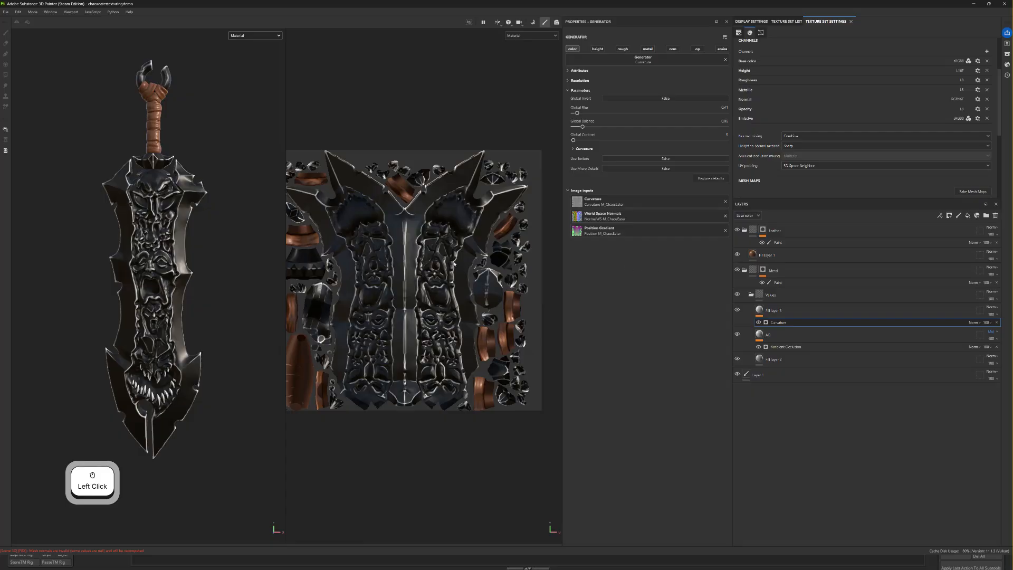
pyautogui.click(991, 308)
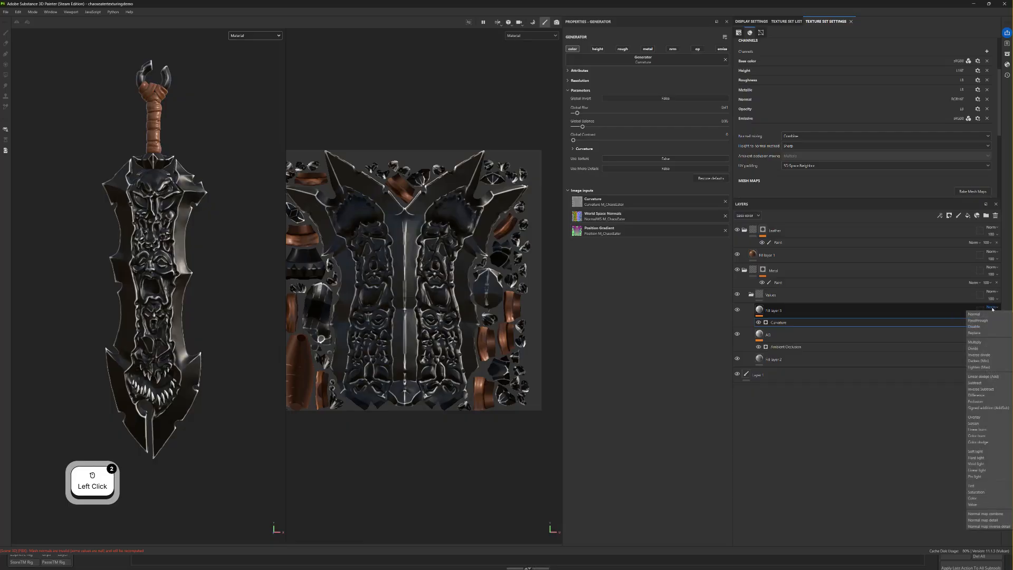
pyautogui.click(985, 424)
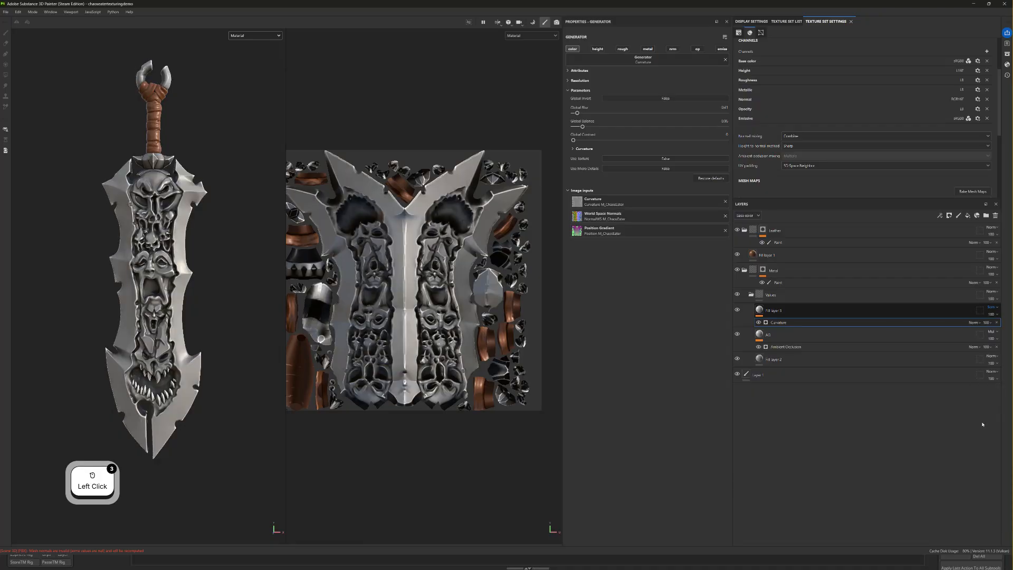
# - Compare the sword with the curvature layer hidden and shown to examine its effect on the edges
pyautogui.click(737, 311)
pyautogui.click(737, 311)
pyautogui.click(738, 311)
pyautogui.click(737, 311)
pyautogui.click(738, 312)
pyautogui.click(737, 311)
pyautogui.click(738, 311)
pyautogui.click(738, 310)
pyautogui.click(738, 311)
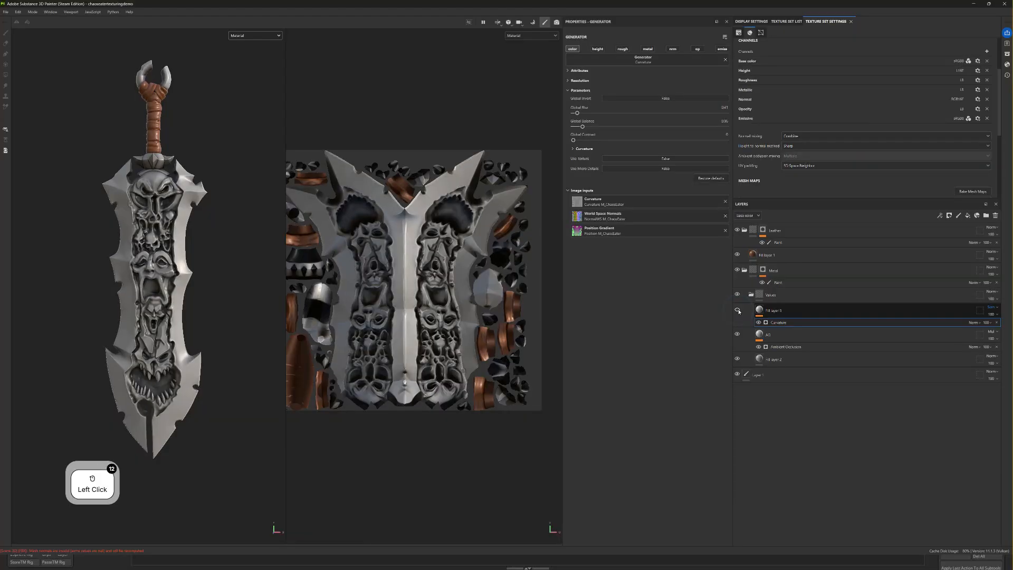
pyautogui.click(737, 311)
pyautogui.click(737, 311)
pyautogui.click(737, 311)
pyautogui.click(737, 311)
pyautogui.click(737, 311)
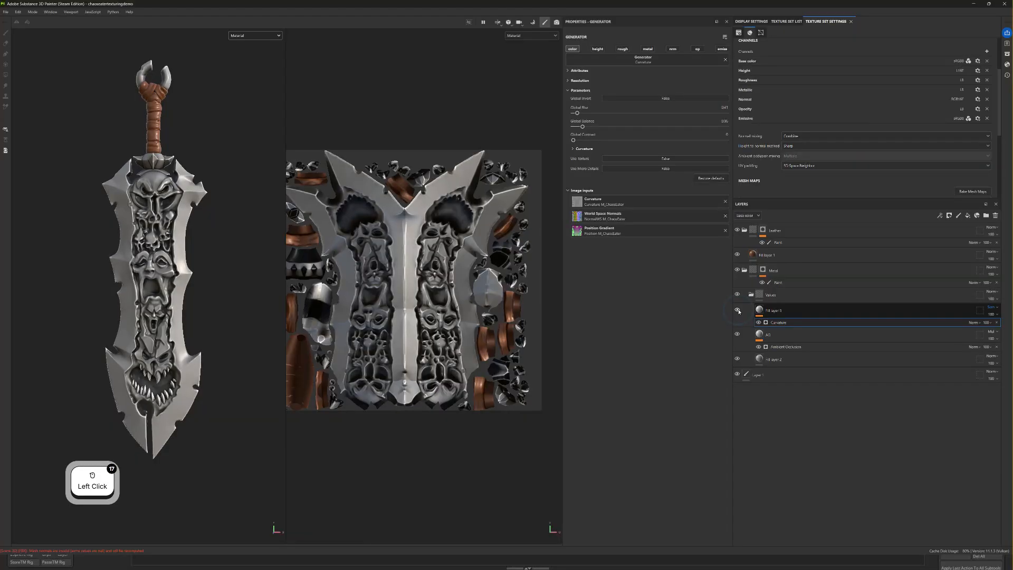
# - Reduce the curvature layer's opacity to soften the edge highlights, judging the strength on the carved skulls and blade
pyautogui.click(991, 314)
pyautogui.moveTo(998, 327); pyautogui.dragTo(988, 338)
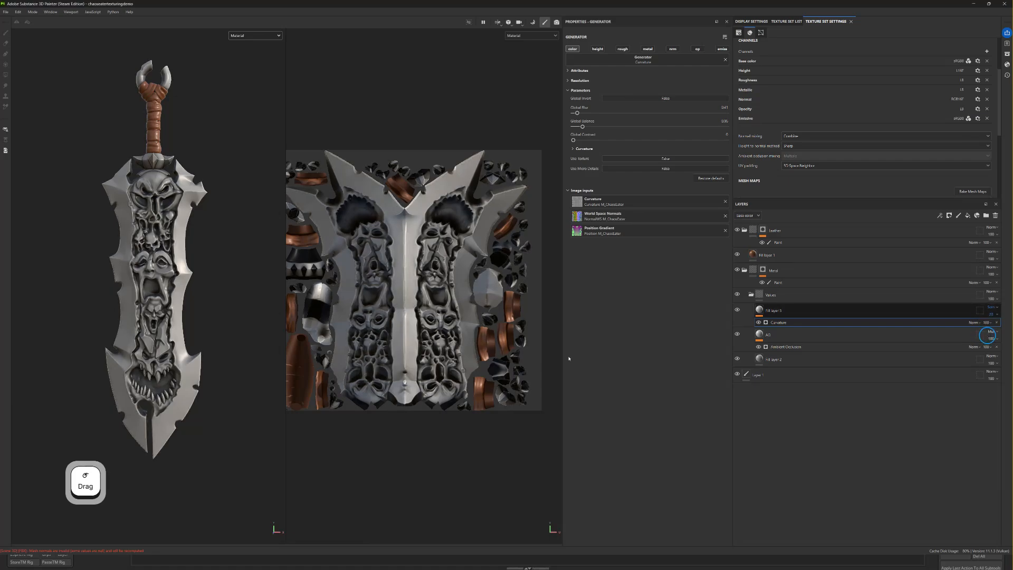
pyautogui.scroll(4, 171, 252)
pyautogui.keyDown('alt'); pyautogui.moveTo(171, 251); pyautogui.dragTo(185, 251); pyautogui.keyUp('alt')
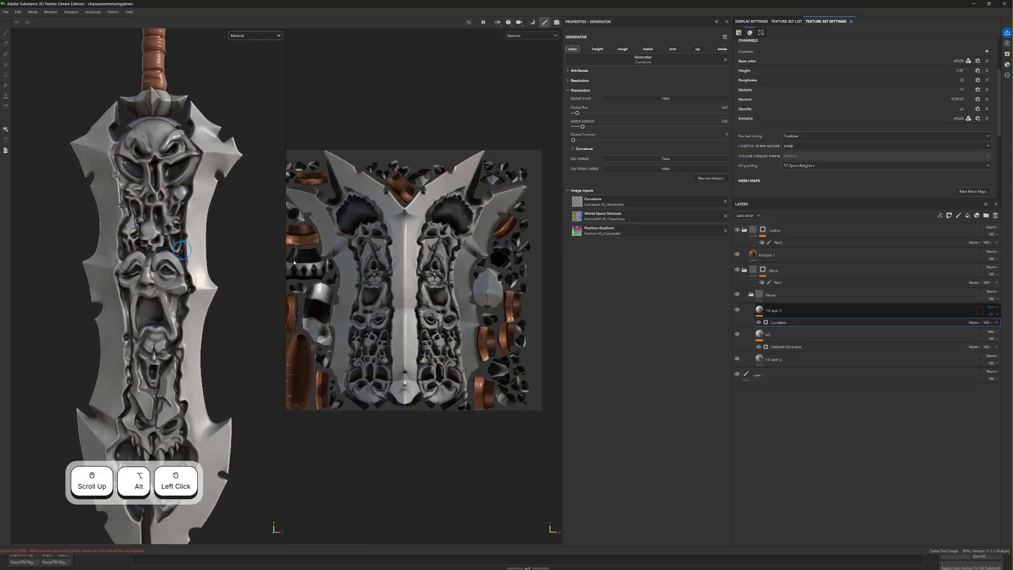
pyautogui.click(986, 323)
pyautogui.moveTo(990, 329); pyautogui.dragTo(996, 330)
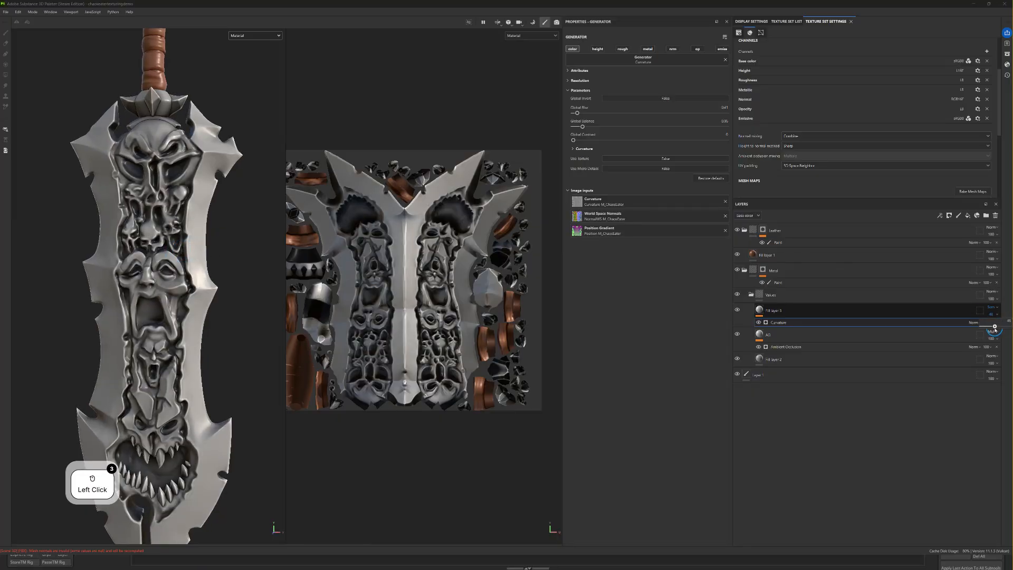
pyautogui.scroll(-3, 106, 289)
pyautogui.keyDown('alt'); pyautogui.moveTo(106, 289); pyautogui.dragTo(117, 284); pyautogui.keyUp('alt')
pyautogui.scroll(2, 126, 274)
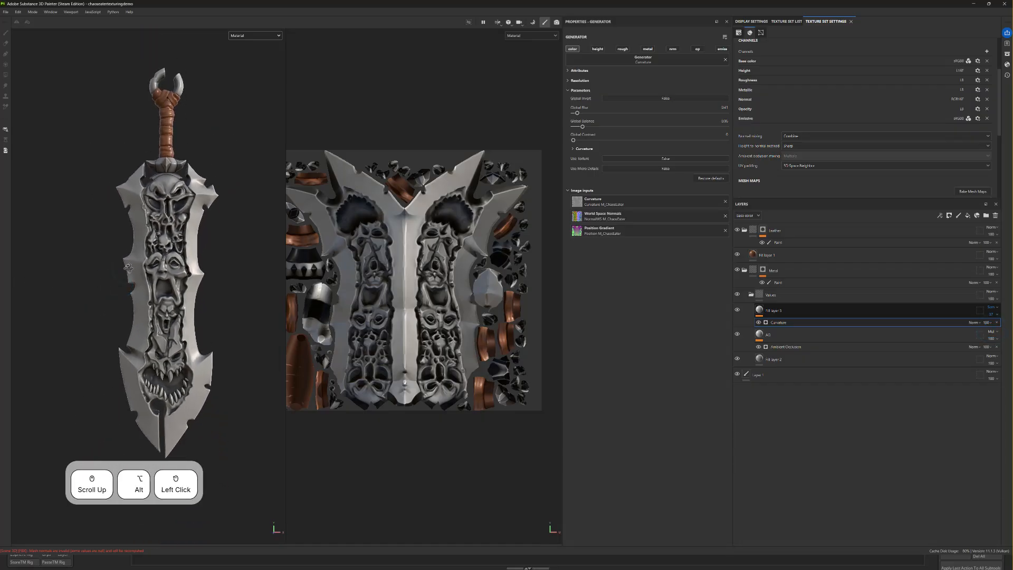
# - Rename the fill layer carrying the Curvature generator as EdgeBoost
pyautogui.doubleClick(782, 313)
pyautogui.write('Curvat')
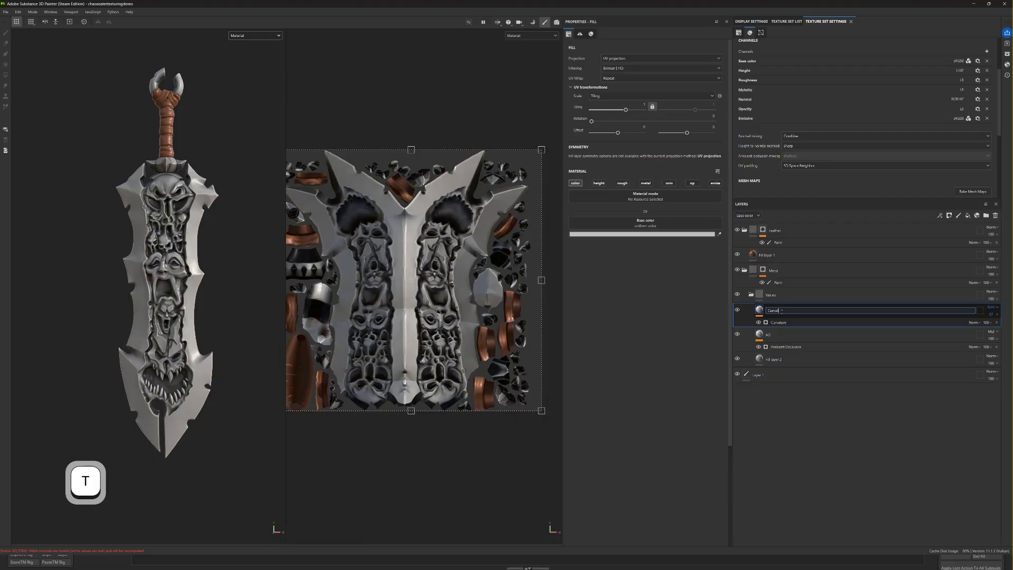
pyautogui.hotkey('ctrl', 'BackSpace')
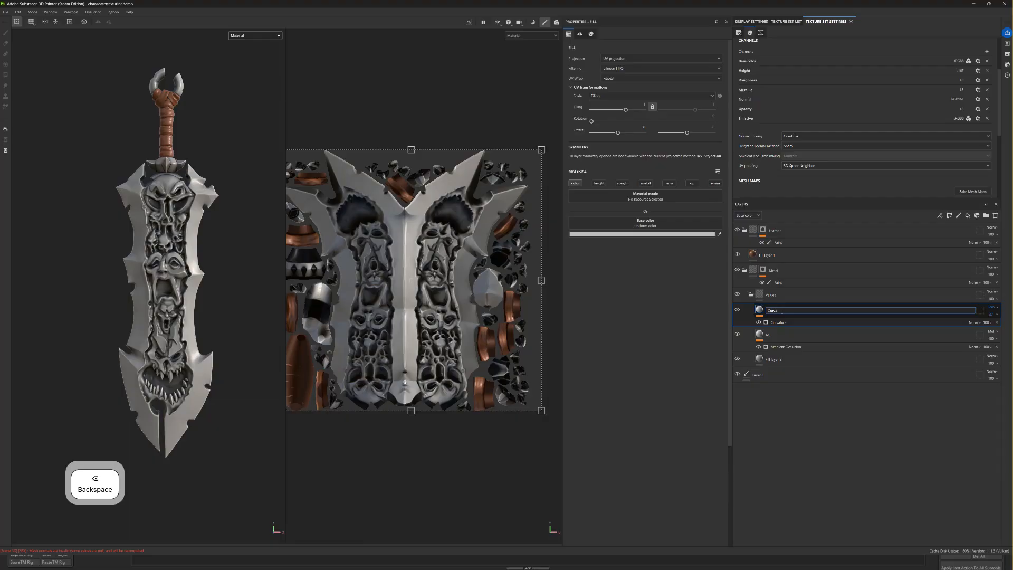
pyautogui.write('EdgeBoost')
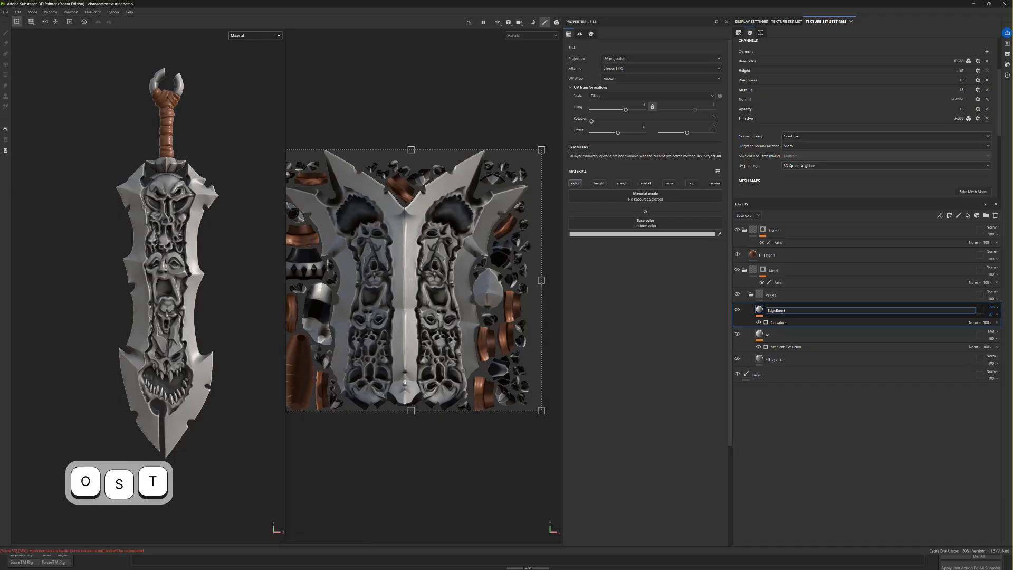
pyautogui.press('Return')
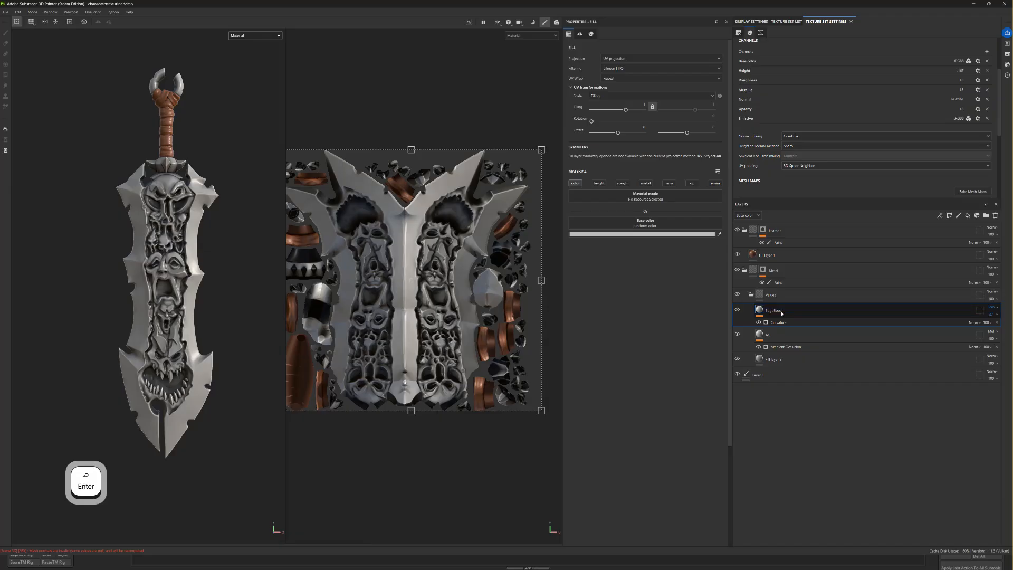
# - Duplicate the EdgeBoost layer and replace the copy's Curvature generator with a Light generator restricted to the color channel
pyautogui.hotkey('ctrl', 'd')
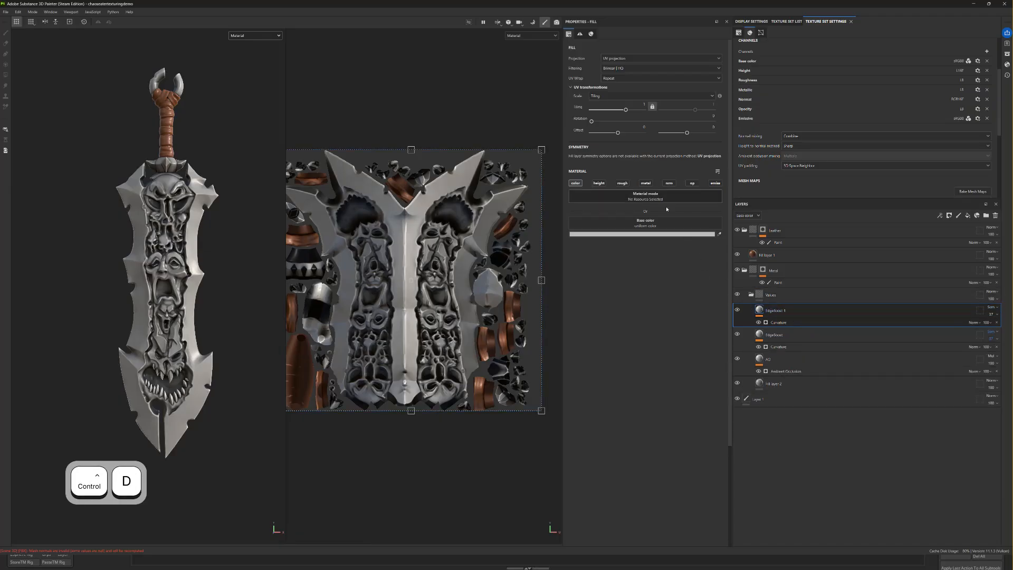
pyautogui.click(781, 323)
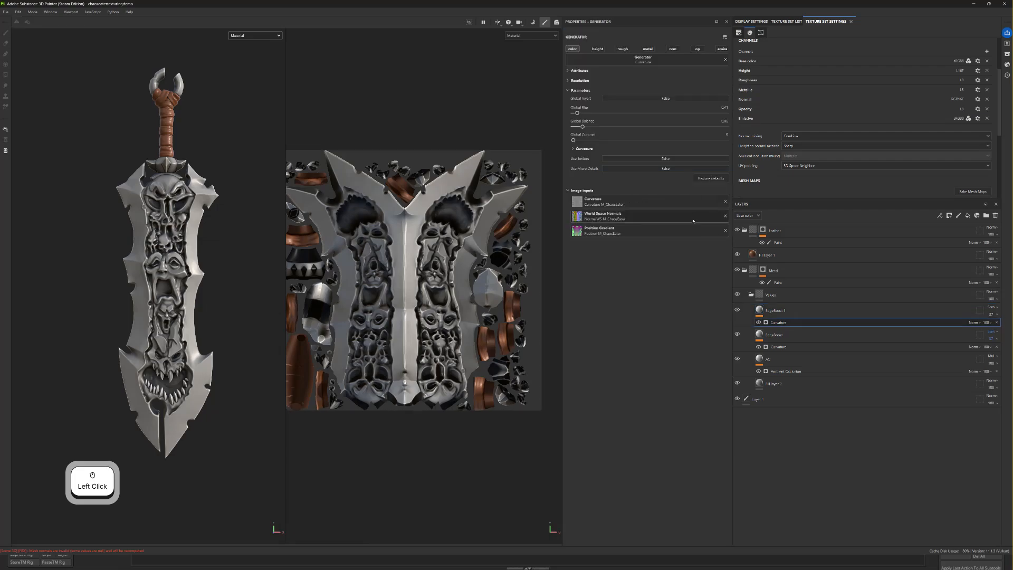
pyautogui.click(624, 65)
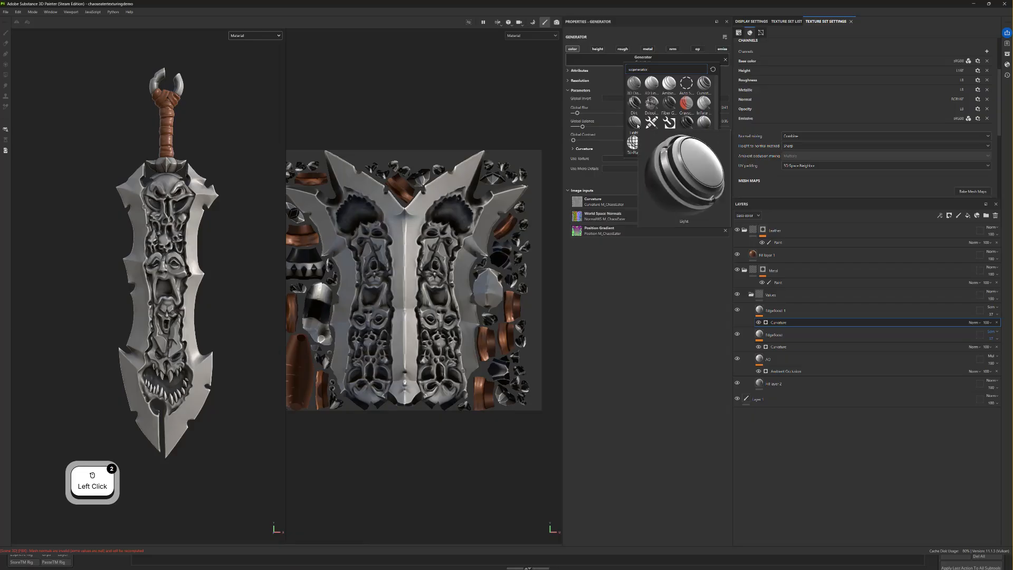
pyautogui.click(638, 125)
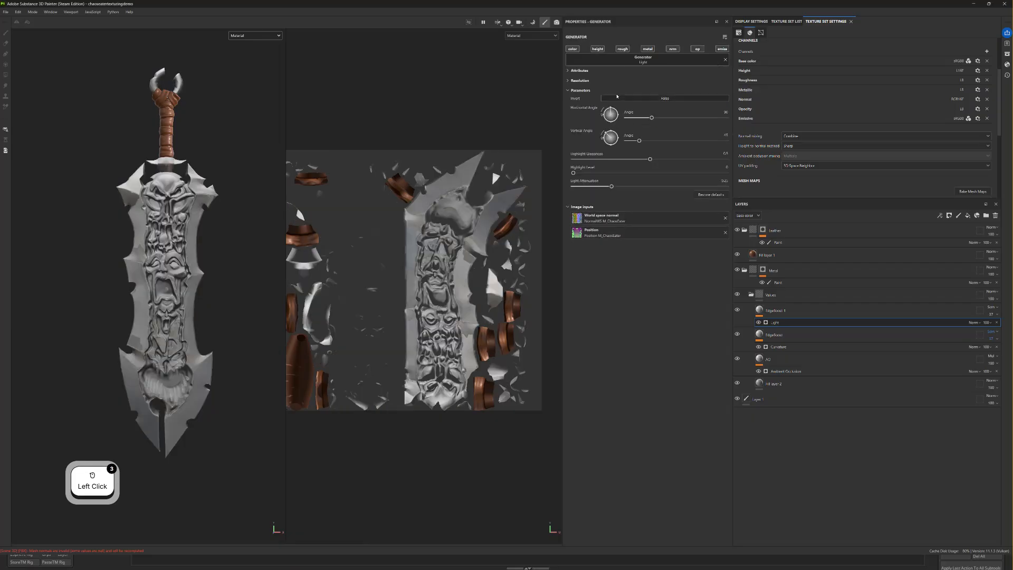
pyautogui.keyDown('alt'); pyautogui.click(572, 49); pyautogui.keyUp('alt')
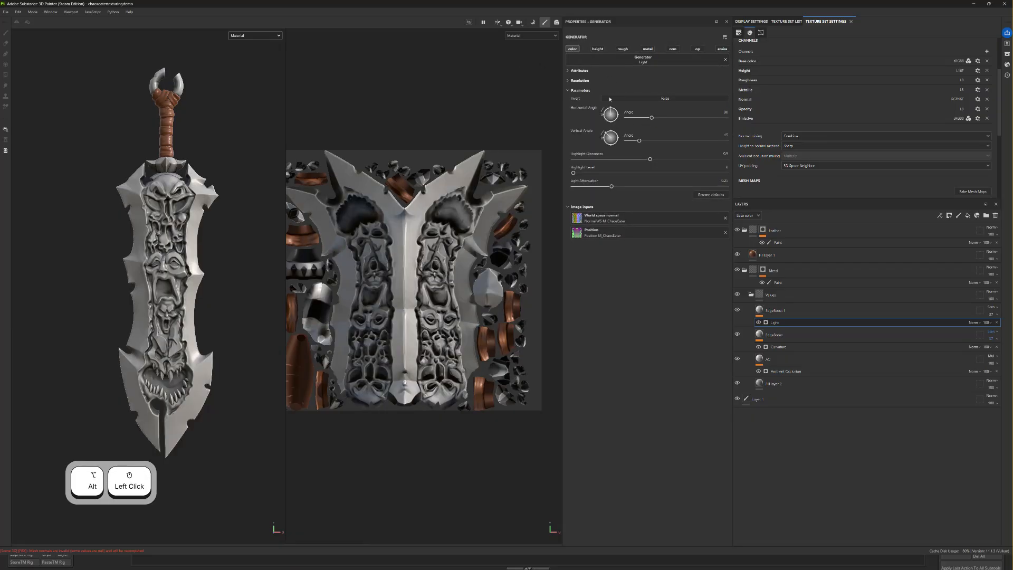
# - Rotate the Light generator's horizontal angle to about 214 and lower its highlight glossiness to about 0.27
pyautogui.moveTo(615, 116)
pyautogui.mouseDown()
pyautogui.moveTo(596, 103)
pyautogui.moveTo(617, 118)
pyautogui.mouseUp()
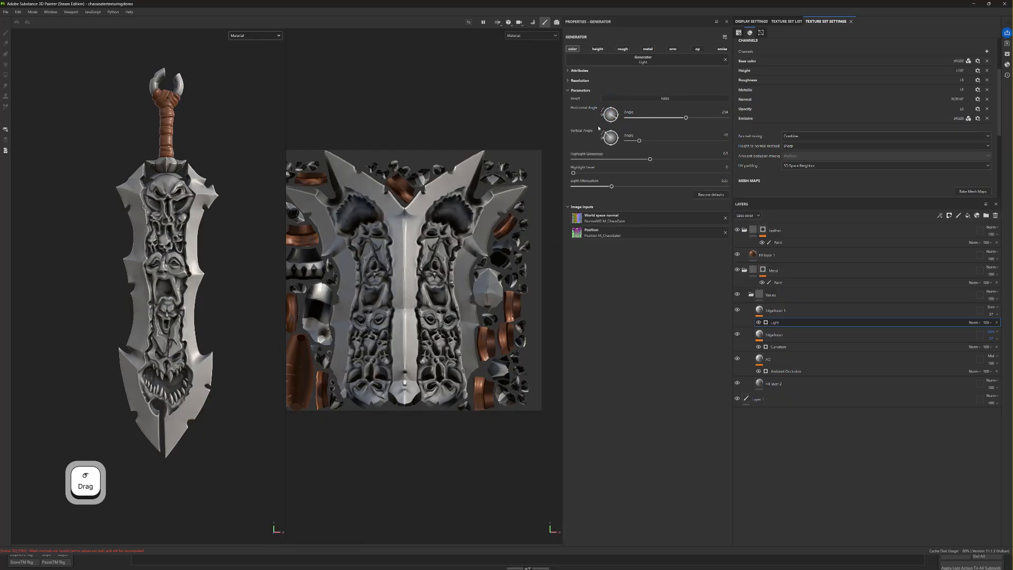
pyautogui.moveTo(614, 158)
pyautogui.mouseDown()
pyautogui.moveTo(624, 154)
pyautogui.moveTo(615, 158)
pyautogui.mouseUp()
# - Set the Light generator layer's blending mode to Normal and its opacity to 100
pyautogui.click(990, 307)
pyautogui.click(983, 314)
pyautogui.click(989, 315)
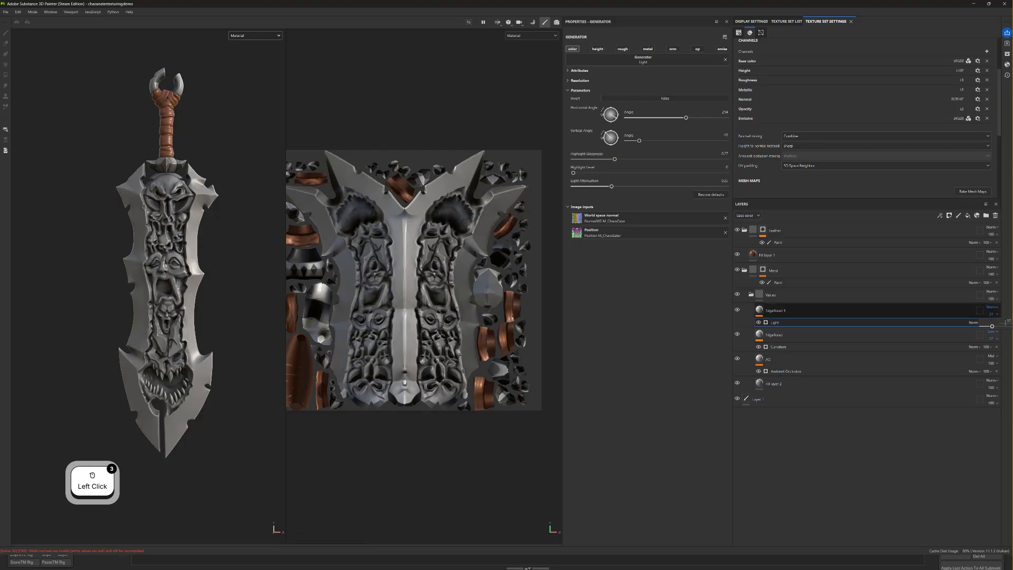
pyautogui.moveTo(1000, 326); pyautogui.dragTo(1010, 327)
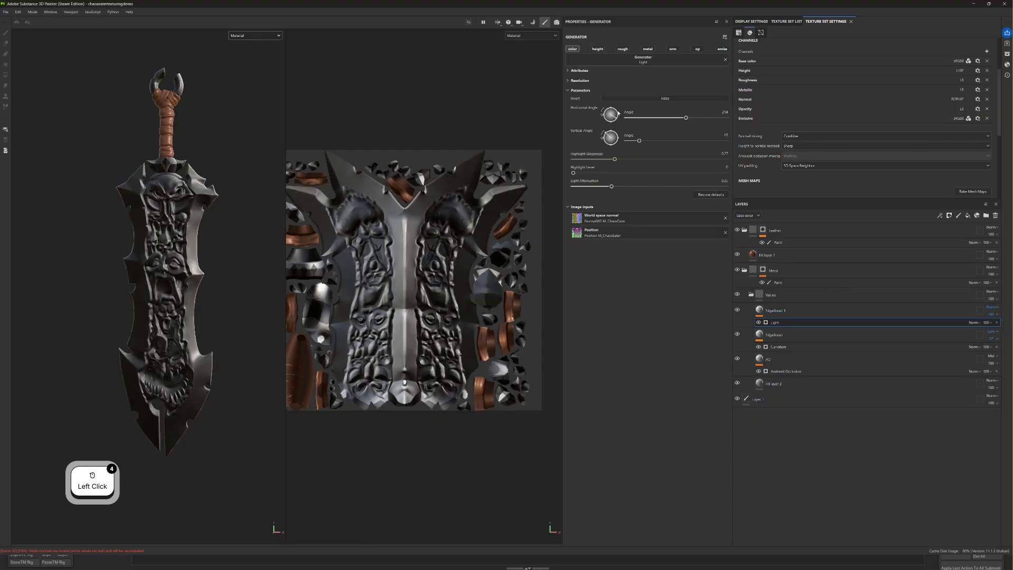
# - Reorient the Light generator by raising its vertical angle and turning its horizontal angle to about 360
pyautogui.moveTo(620, 110); pyautogui.dragTo(605, 130)
pyautogui.click(605, 135)
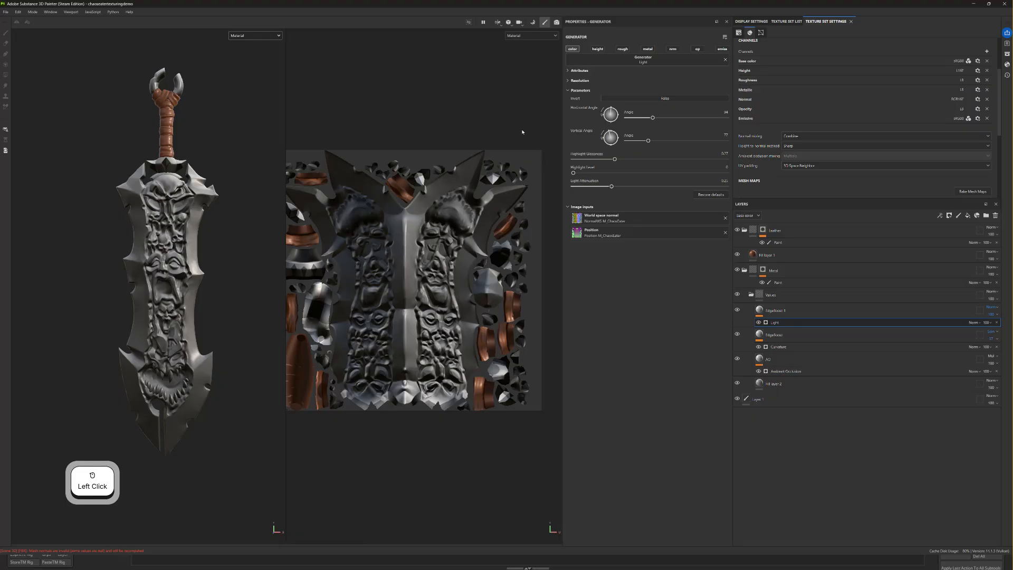
pyautogui.moveTo(611, 113)
pyautogui.mouseDown()
pyautogui.moveTo(592, 130)
pyautogui.moveTo(610, 148)
pyautogui.moveTo(596, 119)
pyautogui.mouseUp()
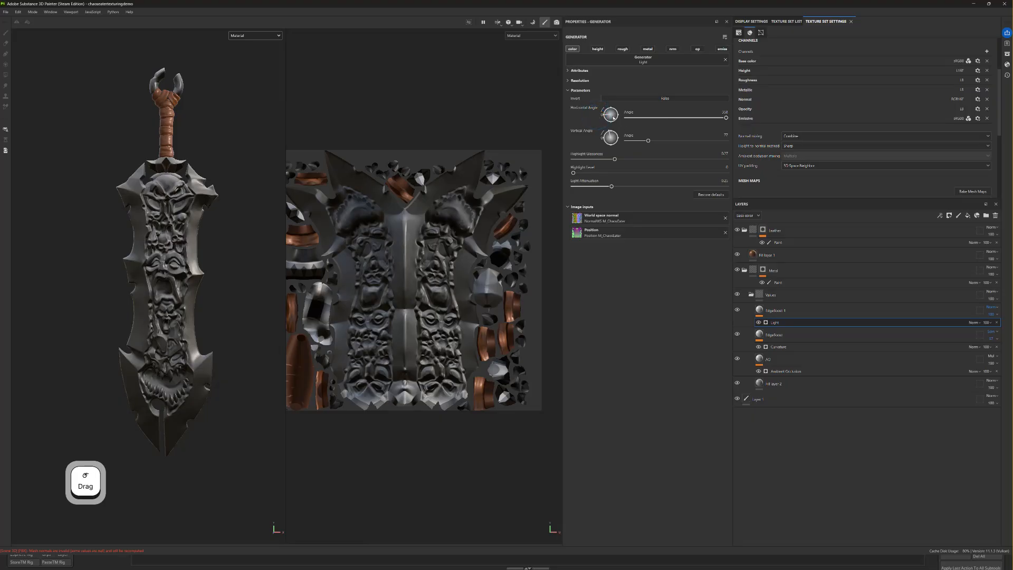
# - Reorient the Light generator by reducing its horizontal angle and increasing its vertical angle
pyautogui.doubleClick(719, 112)
pyautogui.press('BackSpace')
pyautogui.write('0')
pyautogui.press('Return')
pyautogui.moveTo(649, 142); pyautogui.dragTo(711, 105)
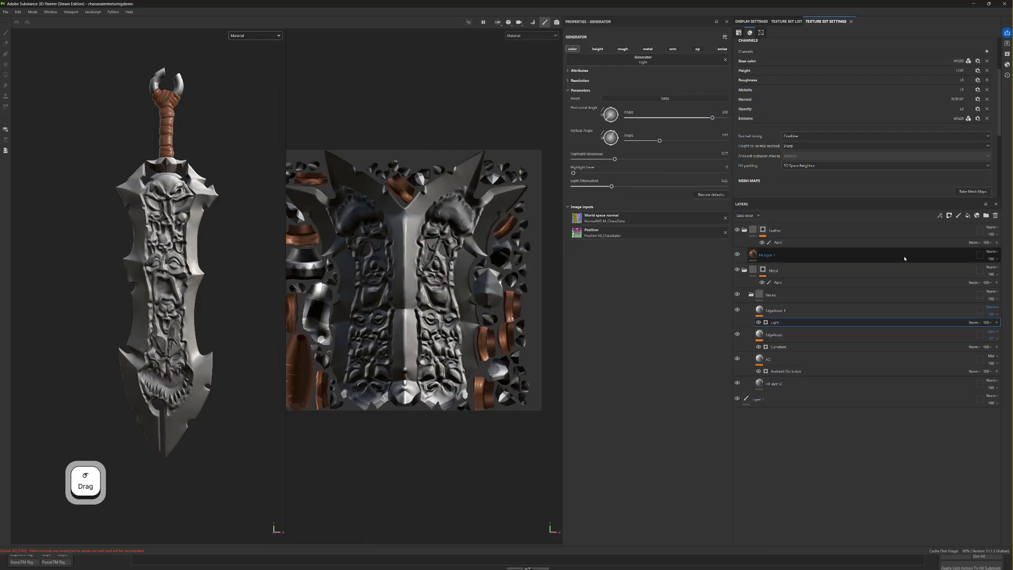
# - Set the Light generator layer's blending mode to Soft light and toggle its visibility to compare the effect
pyautogui.click(991, 307)
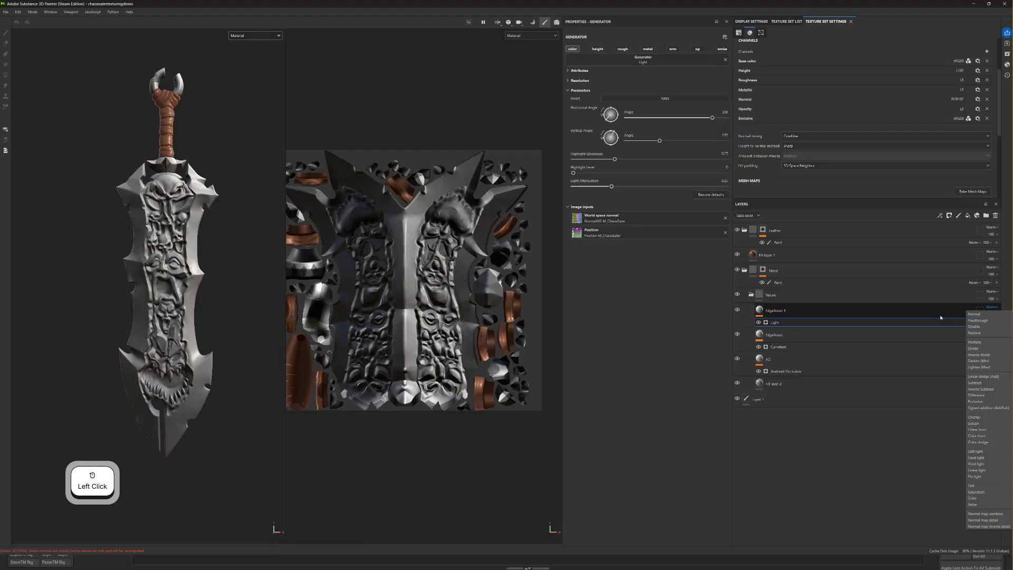
pyautogui.click(975, 452)
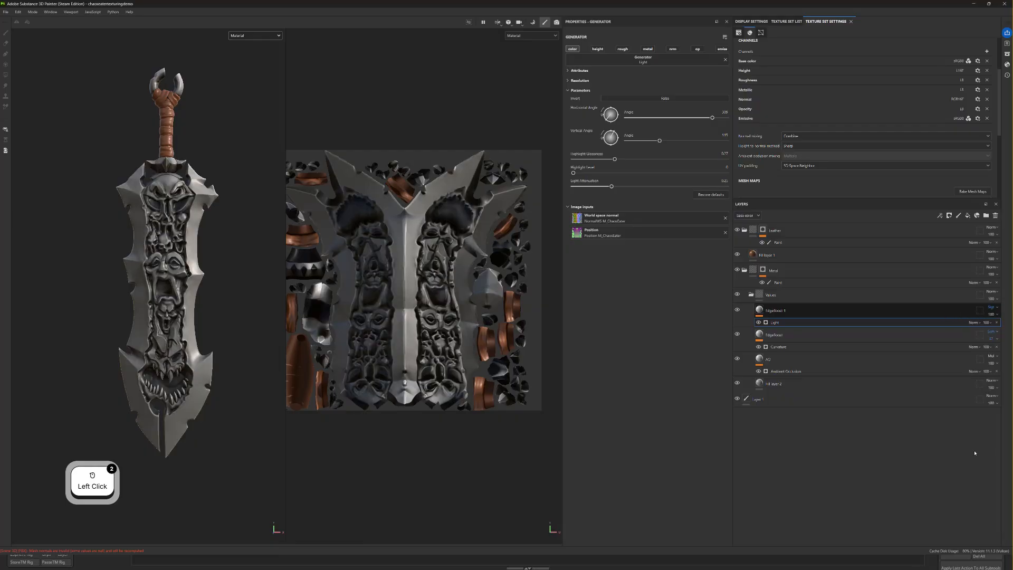
pyautogui.click(736, 310)
pyautogui.click(736, 310)
pyautogui.click(736, 310)
pyautogui.click(736, 311)
# - Inspect the sword in the Base color view from several angles and compare it with the light layer on and off
pyautogui.keyDown('alt'); pyautogui.moveTo(215, 340); pyautogui.dragTo(191, 347); pyautogui.keyUp('alt')
pyautogui.press('c')
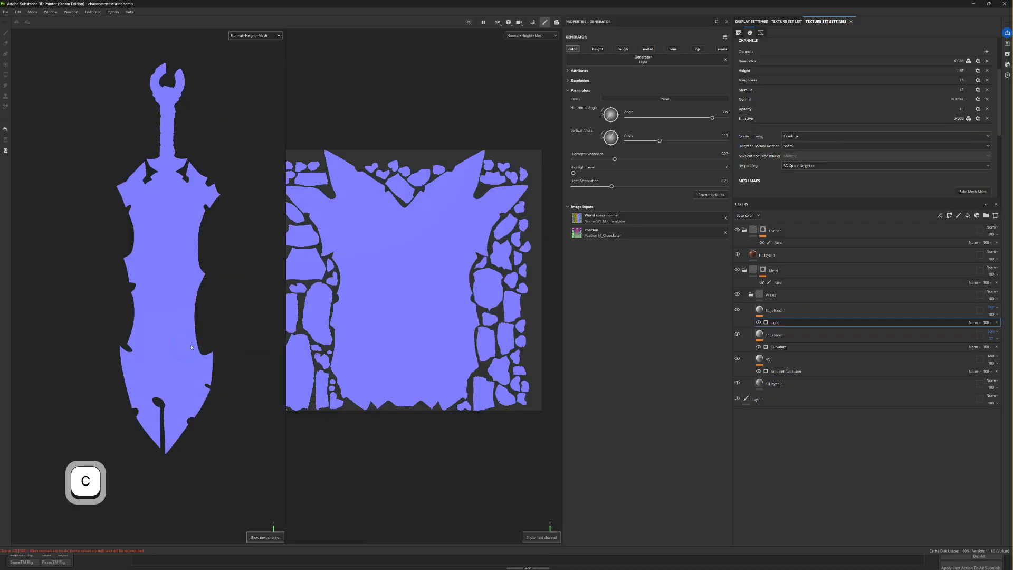
pyautogui.press('c')
pyautogui.moveTo(192, 347)
pyautogui.keyDown('alt'); pyautogui.mouseDown()
pyautogui.moveTo(161, 342)
pyautogui.moveTo(173, 348)
pyautogui.mouseUp(); pyautogui.keyUp('alt')
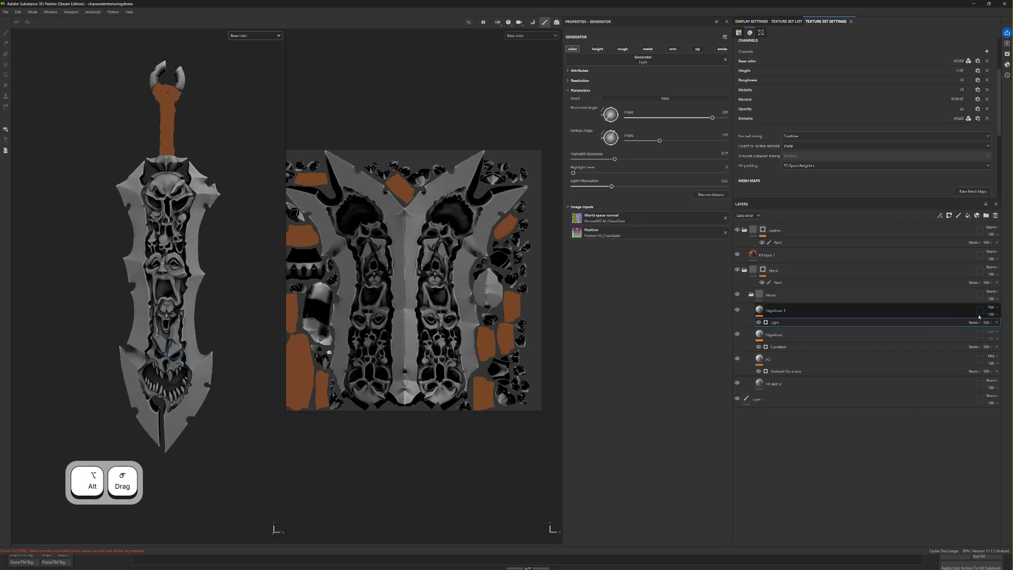
pyautogui.keyDown('alt'); pyautogui.moveTo(221, 355); pyautogui.dragTo(226, 340); pyautogui.keyUp('alt')
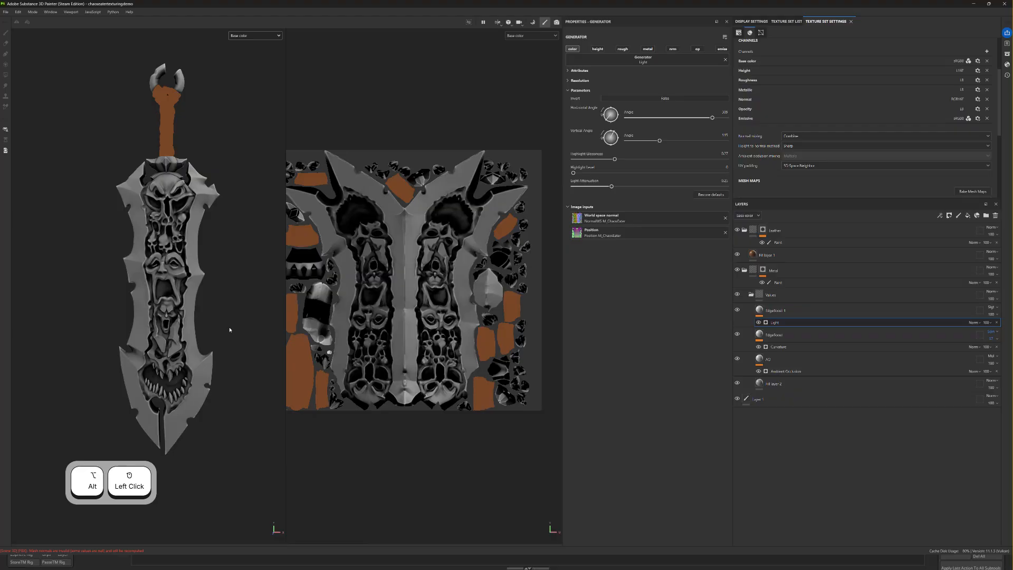
pyautogui.keyDown('alt'); pyautogui.moveTo(230, 325); pyautogui.dragTo(211, 314); pyautogui.keyUp('alt')
pyautogui.click(737, 311)
pyautogui.click(738, 311)
pyautogui.click(737, 310)
pyautogui.click(737, 310)
pyautogui.keyDown('alt'); pyautogui.moveTo(305, 341); pyautogui.dragTo(192, 330); pyautogui.keyUp('alt')
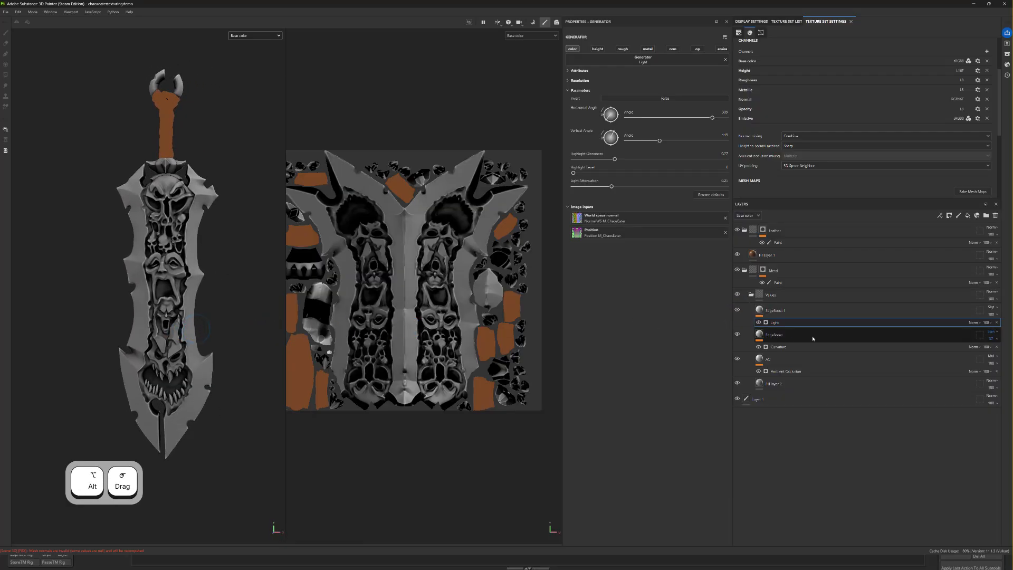
# - Set the light layer's blending mode to Hard light and reduce its generator's highlight glossiness to about 0.19 and attenuation to about 0.17
pyautogui.click(993, 309)
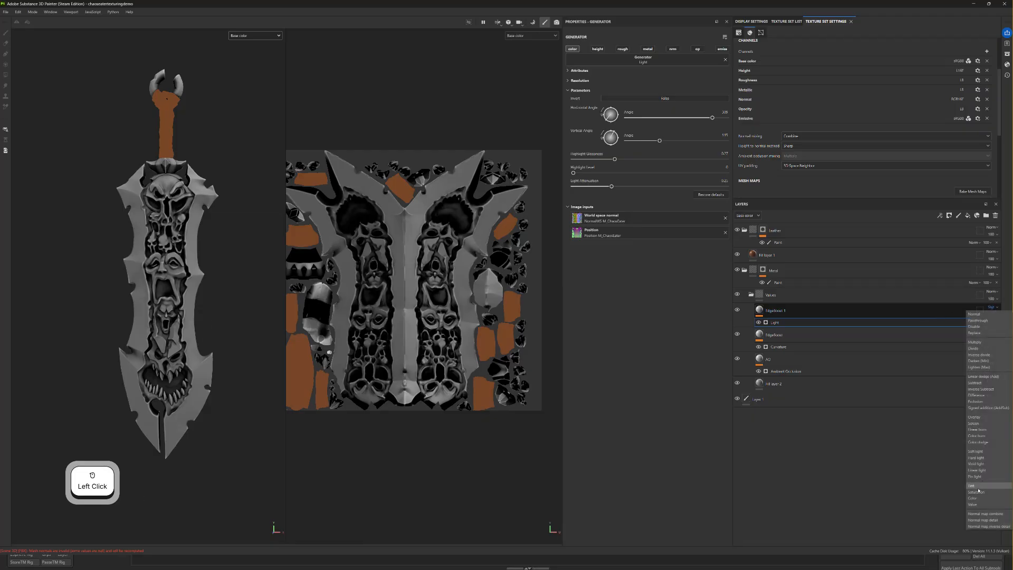
pyautogui.click(984, 458)
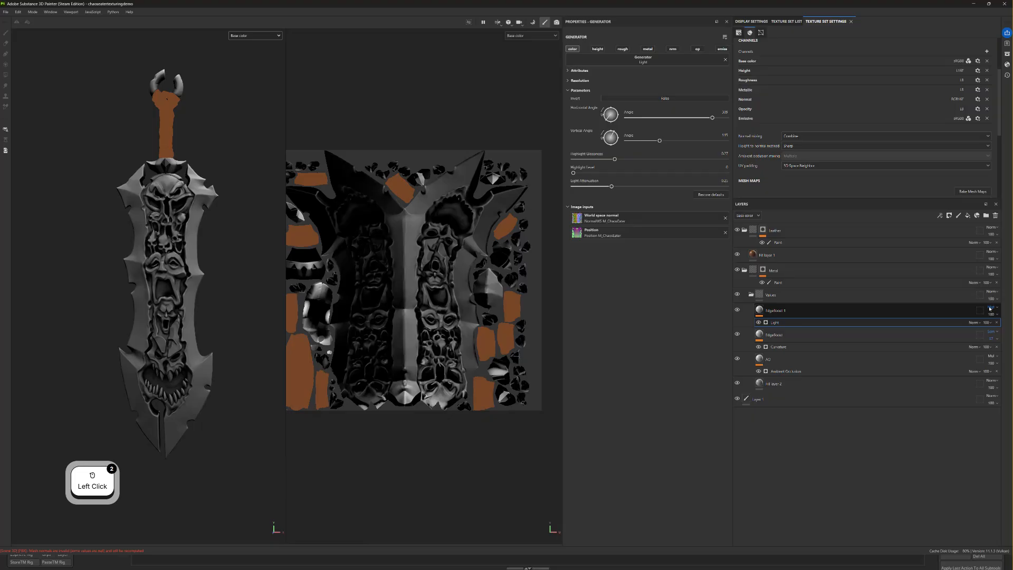
pyautogui.moveTo(595, 175); pyautogui.dragTo(611, 162)
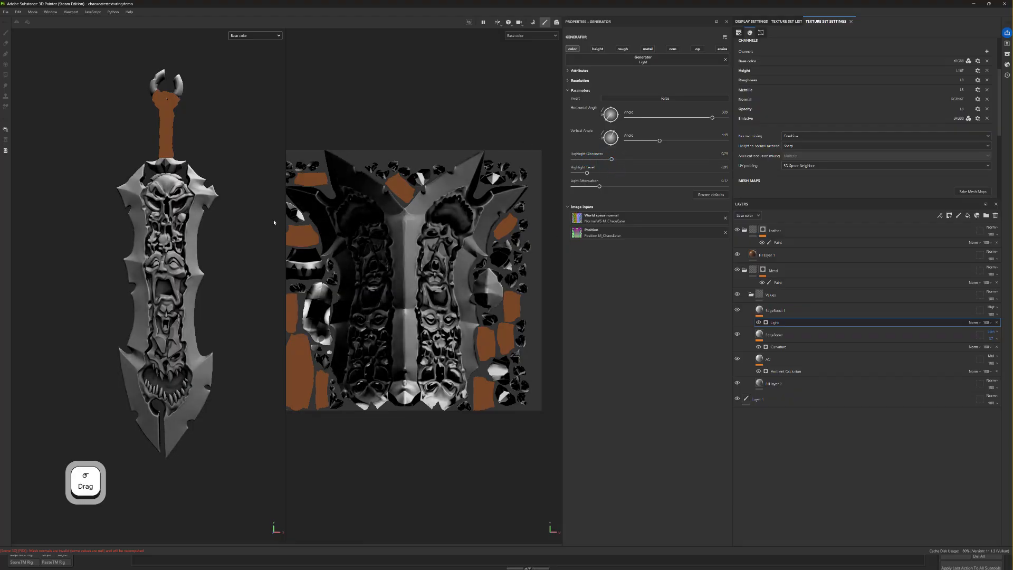
pyautogui.moveTo(611, 160); pyautogui.dragTo(602, 166)
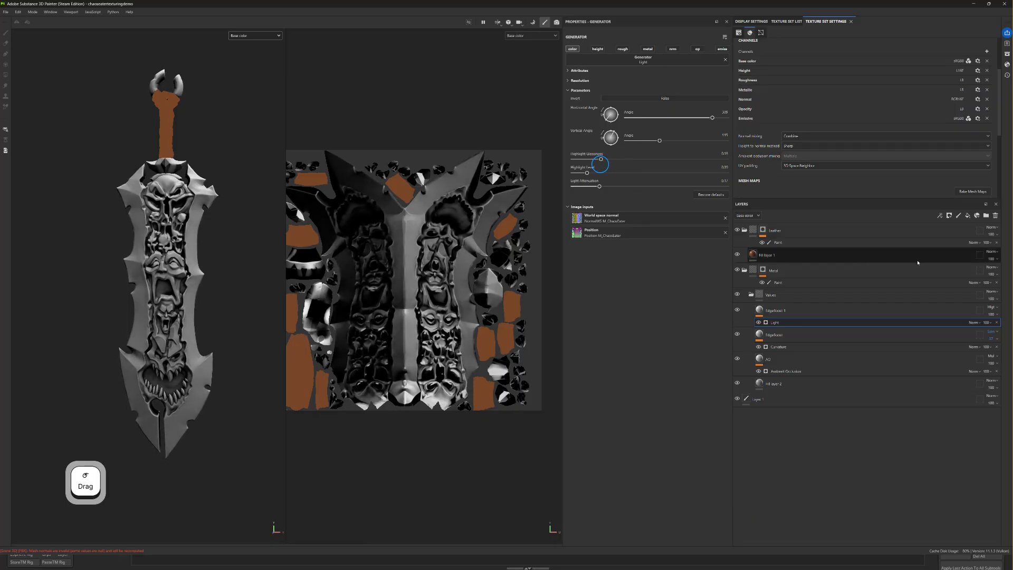
# - Reduce the opacity of the Hard light layer
pyautogui.click(986, 323)
pyautogui.moveTo(1005, 326); pyautogui.dragTo(1005, 316)
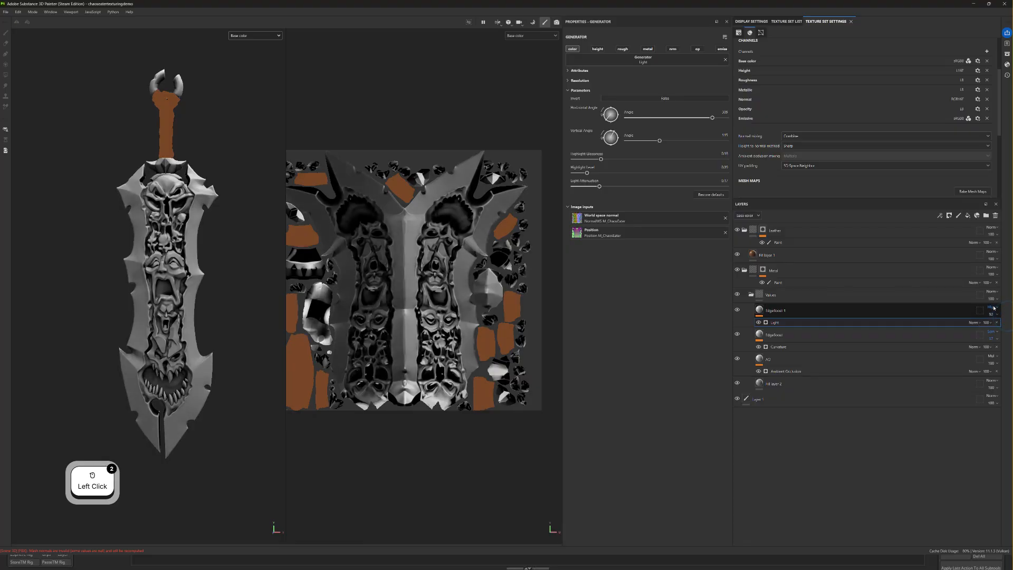
pyautogui.click(991, 306)
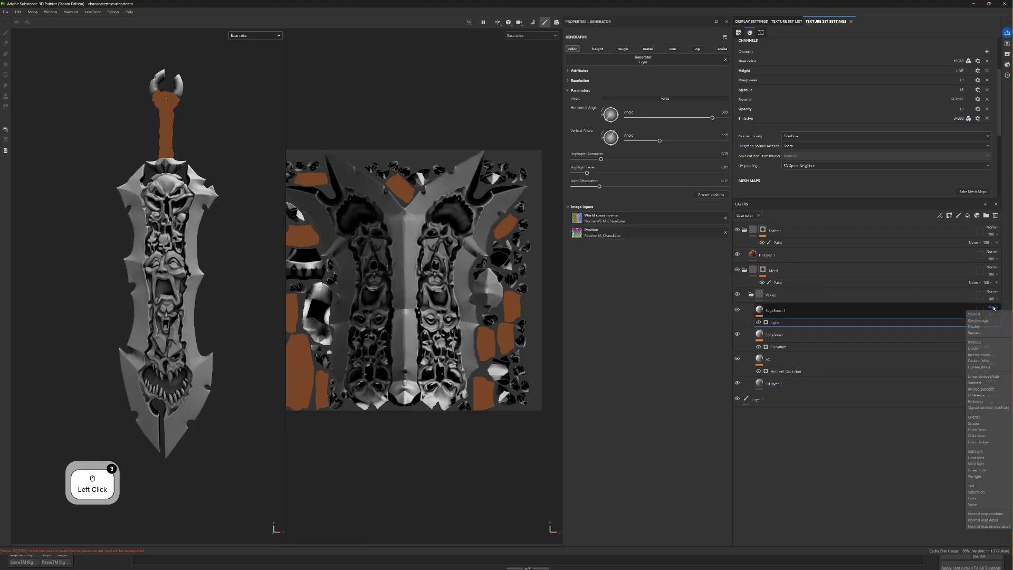
# - Toggle the light layer's visibility repeatedly to compare the sword's base color with and without it
pyautogui.click(738, 311)
pyautogui.click(738, 311)
pyautogui.click(738, 311)
pyautogui.click(738, 311)
pyautogui.click(738, 312)
pyautogui.click(738, 311)
pyautogui.click(738, 312)
pyautogui.click(739, 311)
pyautogui.click(738, 312)
pyautogui.click(738, 311)
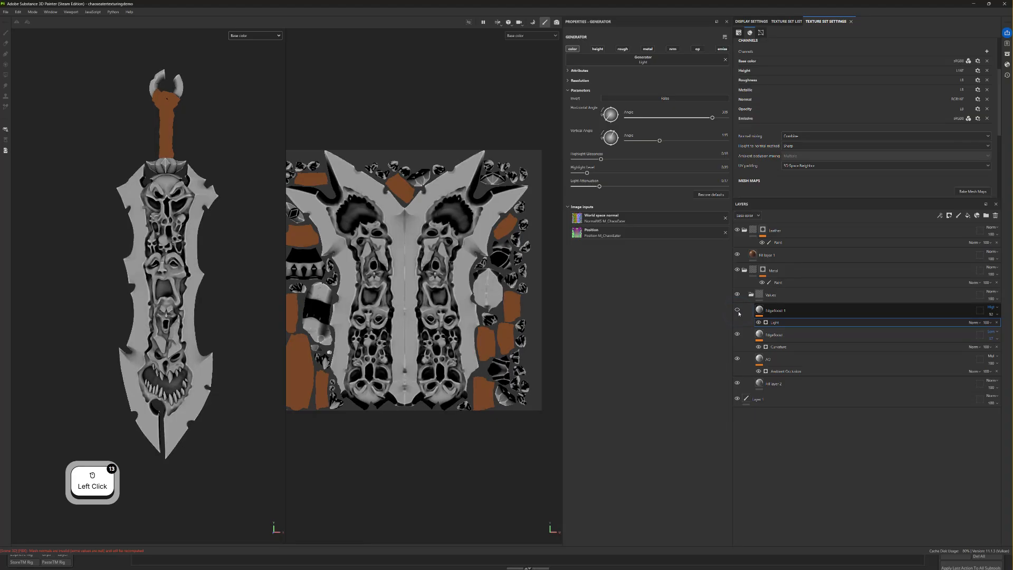
pyautogui.click(739, 311)
pyautogui.click(738, 311)
pyautogui.click(738, 311)
pyautogui.click(738, 311)
pyautogui.click(738, 311)
pyautogui.click(738, 311)
pyautogui.click(739, 311)
# - Raise the Light generator's light attenuation to about 0.47 and increase the light layer's opacity
pyautogui.moveTo(594, 187); pyautogui.dragTo(644, 185)
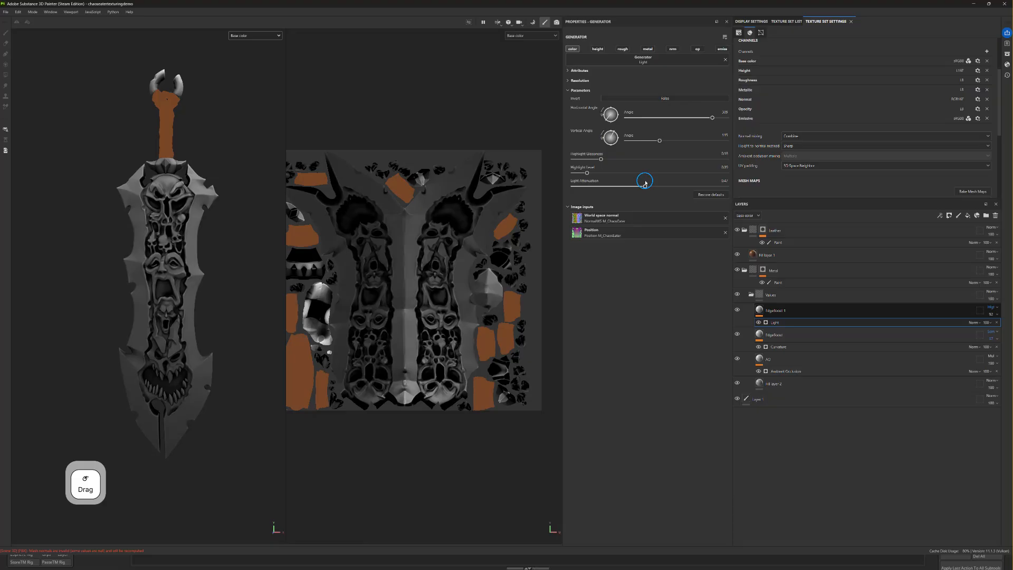
pyautogui.click(985, 322)
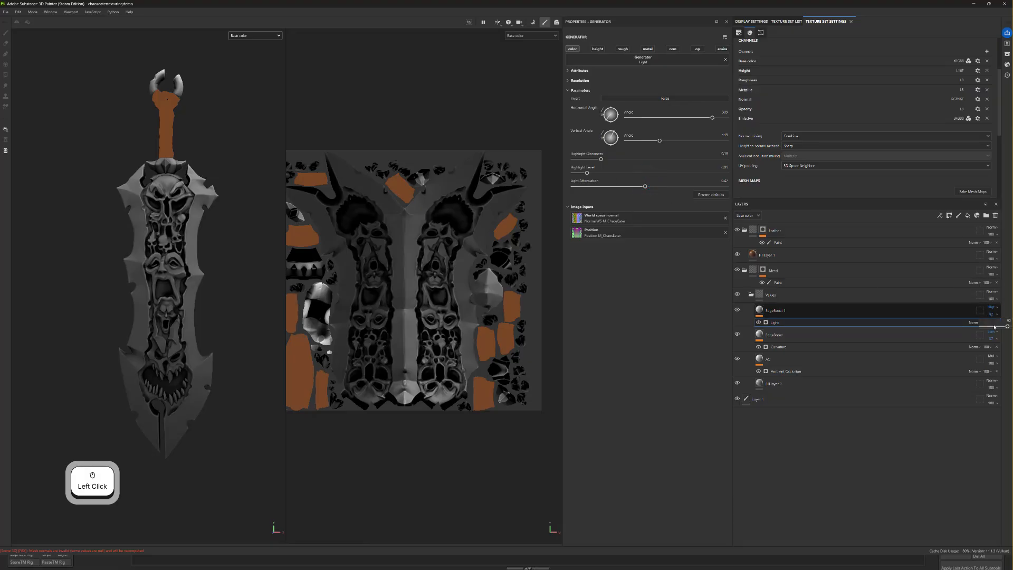
pyautogui.moveTo(994, 327); pyautogui.dragTo(1006, 326)
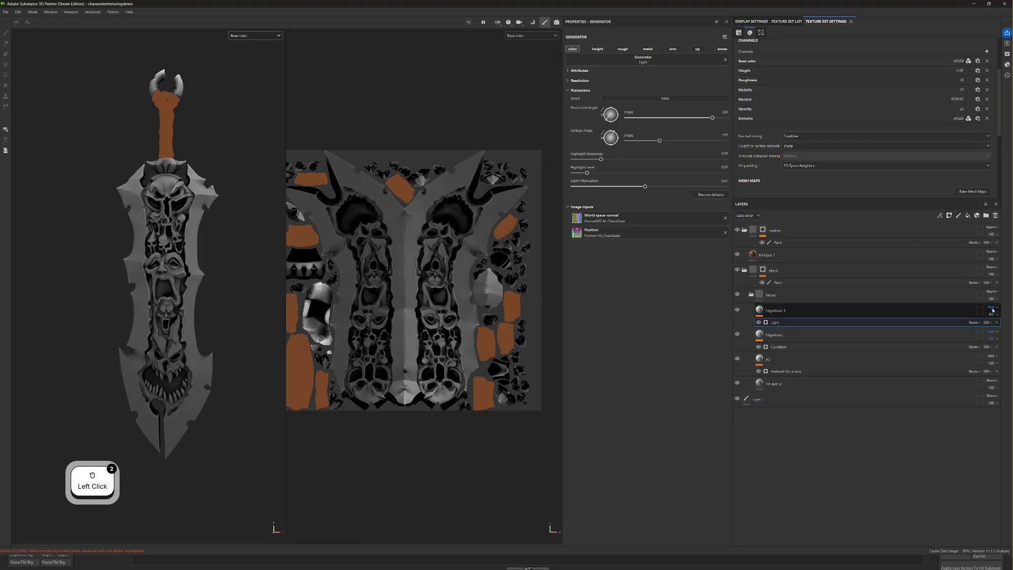
# - Lower the Light generator's highlight glossiness, raise its highlight level and slightly increase the vertical angle, checking the layer on and off
pyautogui.click(737, 310)
pyautogui.click(737, 310)
pyautogui.click(737, 310)
pyautogui.moveTo(602, 159)
pyautogui.mouseDown()
pyautogui.moveTo(631, 158)
pyautogui.moveTo(590, 159)
pyautogui.moveTo(589, 173)
pyautogui.moveTo(638, 173)
pyautogui.moveTo(601, 173)
pyautogui.mouseUp()
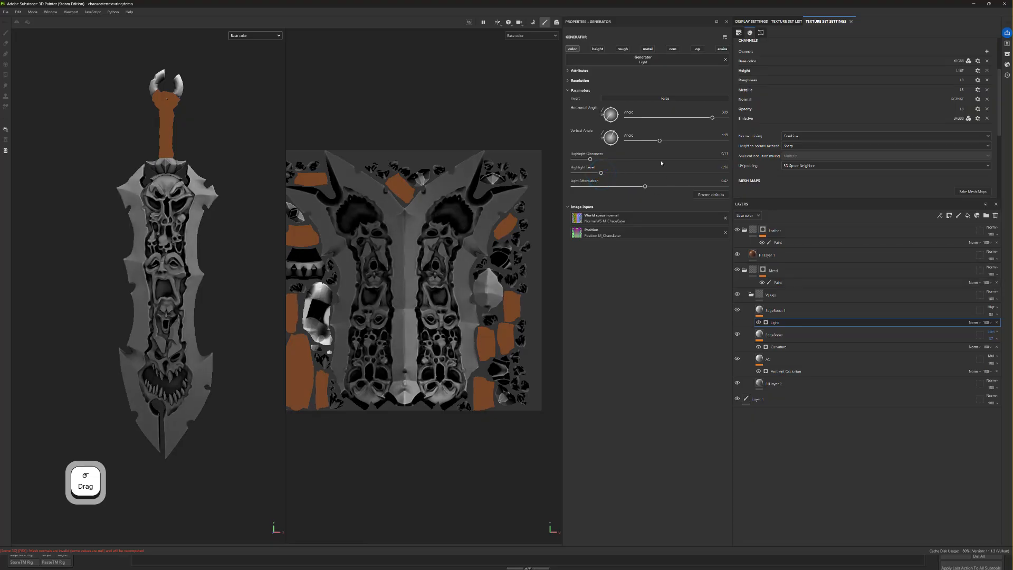
pyautogui.moveTo(659, 140); pyautogui.dragTo(664, 141)
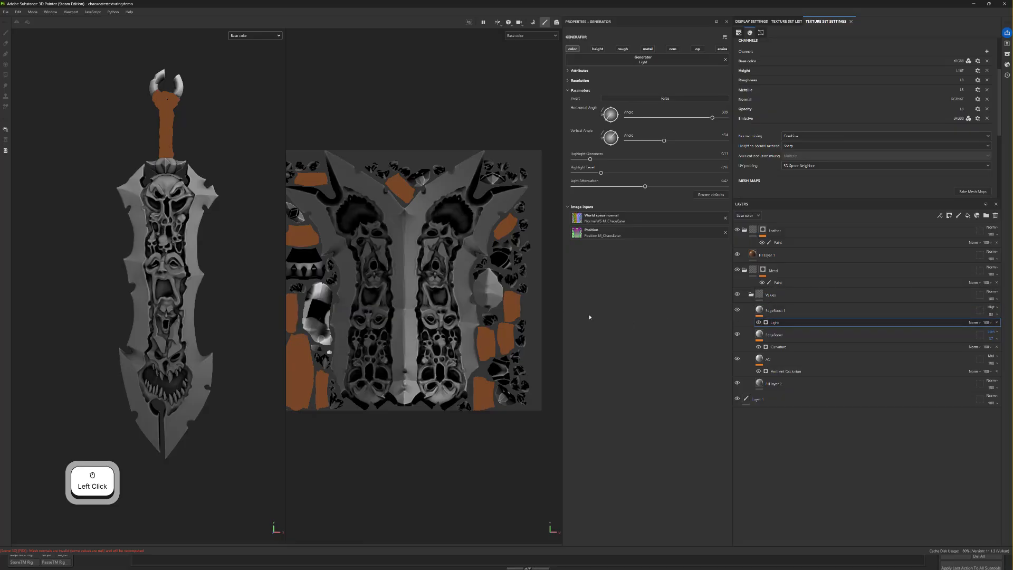
# - Rename the light layer as Subtle Light
pyautogui.click(776, 311)
pyautogui.doubleClick(777, 310)
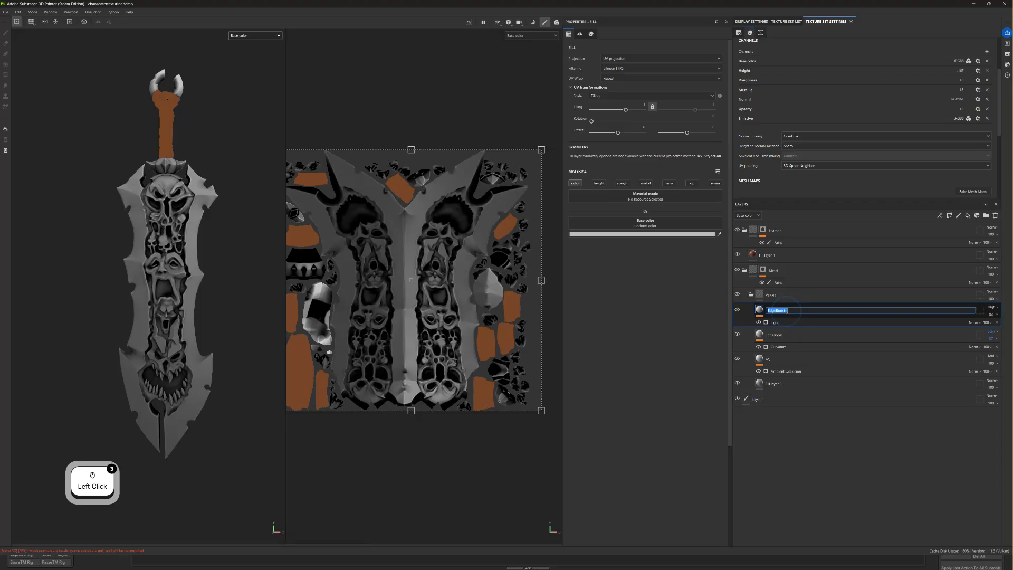
pyautogui.write('Sub')
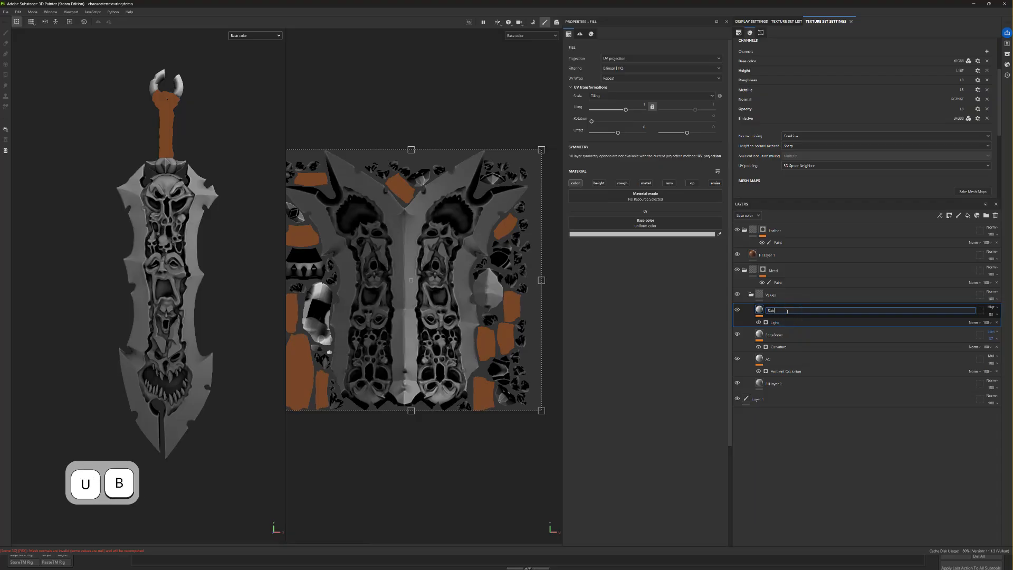
pyautogui.write('tle Light')
pyautogui.press('Return')
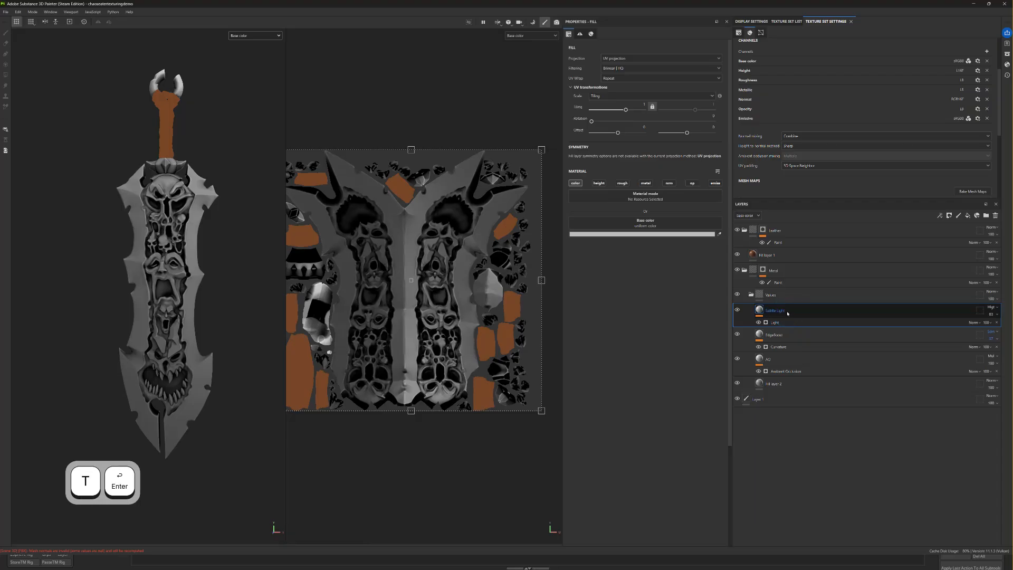
pyautogui.click(791, 338)
pyautogui.hotkey('ctrl', 'd')
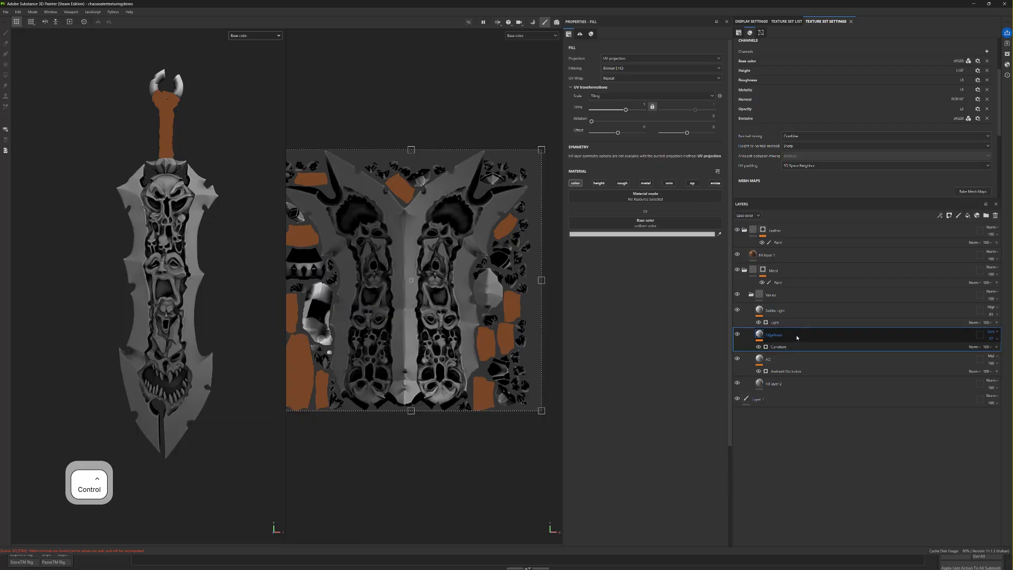
pyautogui.press('Delete')
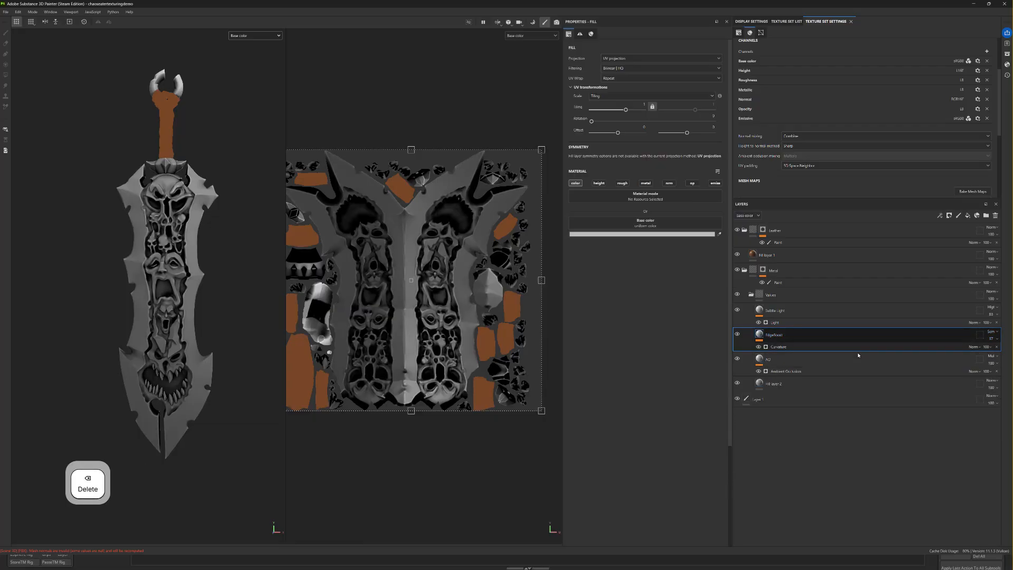
# - Raise the EdgeBoost layer's opacity and adjust its Curvature generator's global balance and global blur
pyautogui.click(991, 338)
pyautogui.moveTo(990, 350)
pyautogui.mouseDown()
pyautogui.moveTo(1009, 351)
pyautogui.moveTo(998, 351)
pyautogui.mouseUp()
pyautogui.click(778, 346)
pyautogui.moveTo(582, 127)
pyautogui.mouseDown()
pyautogui.moveTo(610, 127)
pyautogui.moveTo(580, 112)
pyautogui.mouseUp()
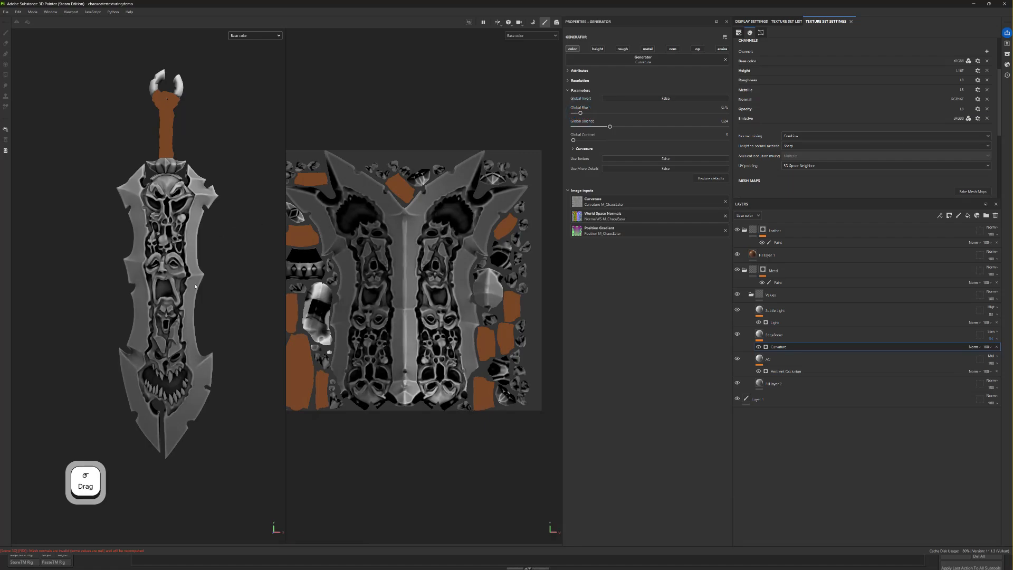
# - Switch the viewport to the full Material view and adjust the EdgeBoost layer's opacity
pyautogui.press('m')
pyautogui.keyDown('alt'); pyautogui.moveTo(230, 302); pyautogui.dragTo(232, 299); pyautogui.keyUp('alt')
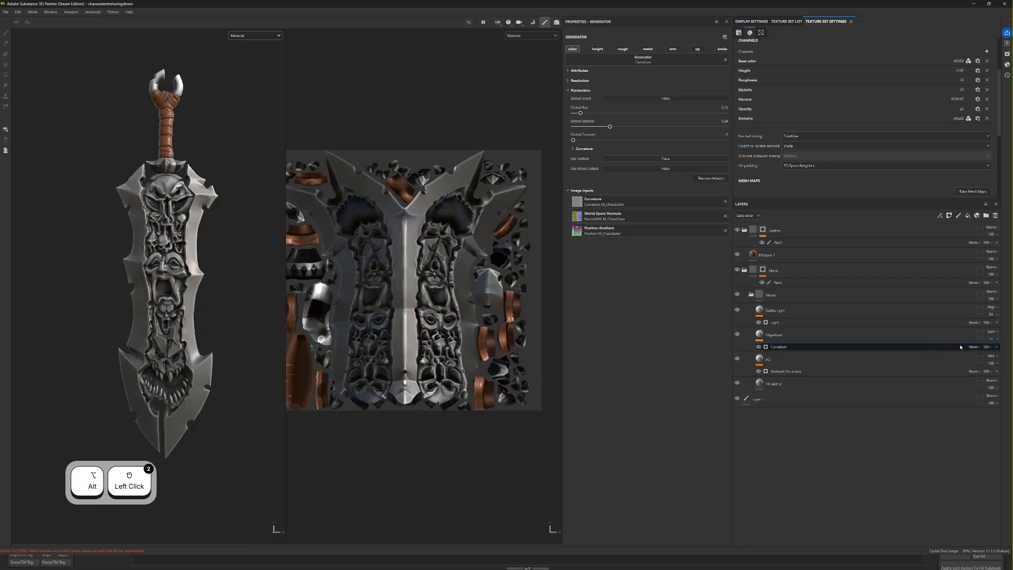
pyautogui.click(986, 346)
pyautogui.press('Return')
# - Fine-tune the opacity of the Subtle Light layer
pyautogui.doubleClick(990, 315)
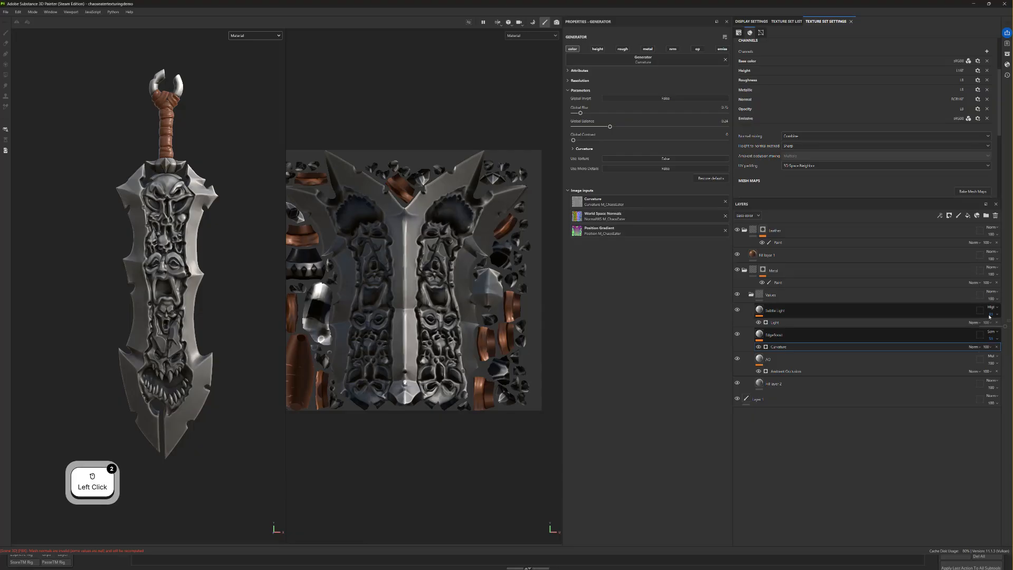
pyautogui.click(1007, 320)
pyautogui.write('8')
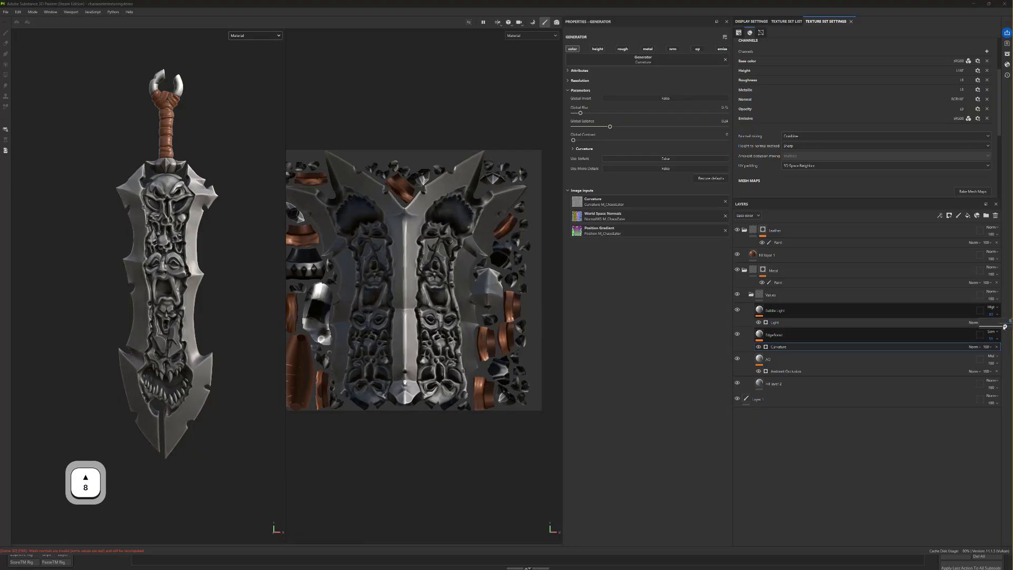
pyautogui.press('Return')
pyautogui.click(970, 362)
pyautogui.click(792, 385)
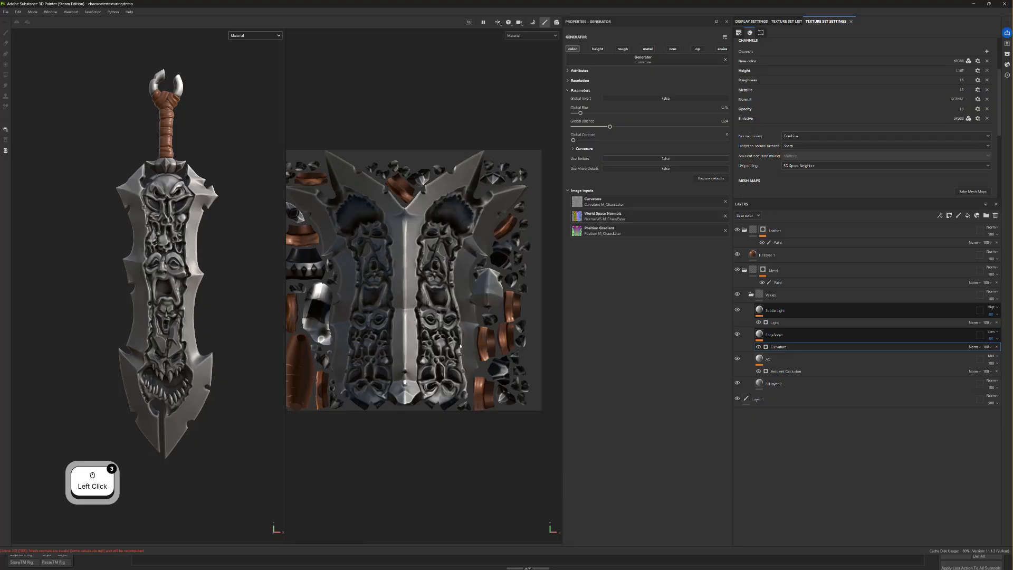
pyautogui.click(236, 300)
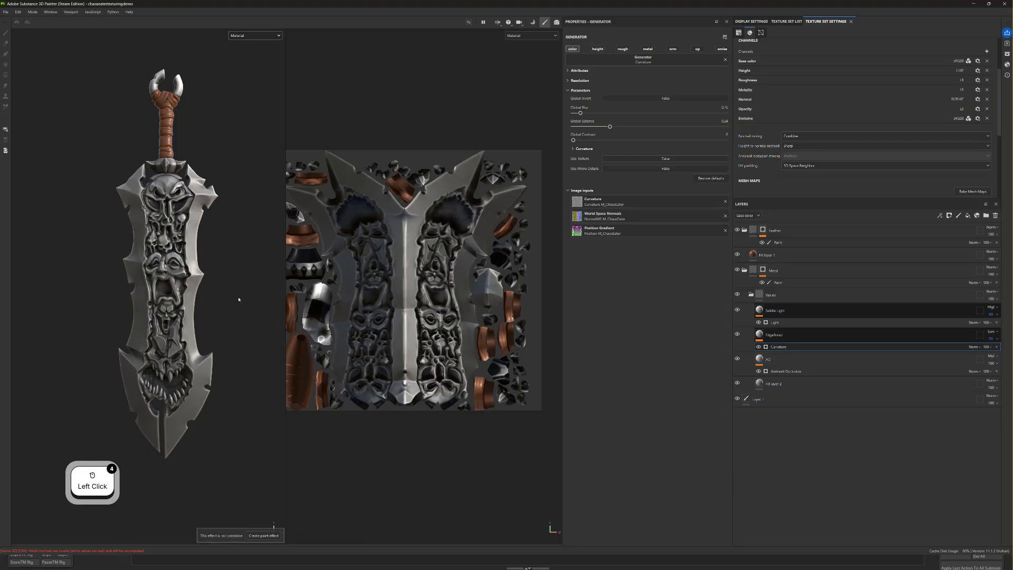